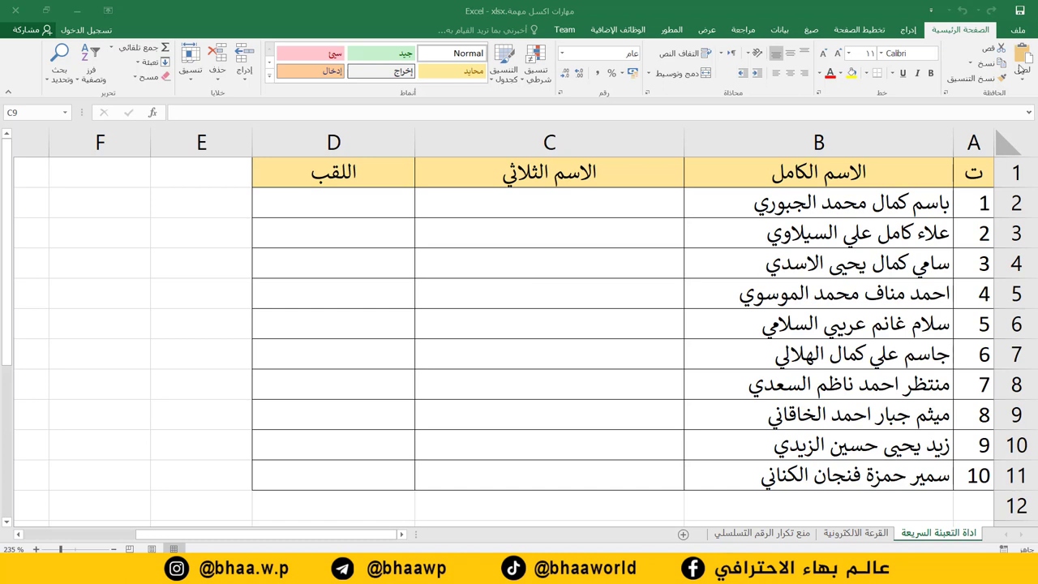
Look over the full names in column B and select the empty row 2 cells from C2.
{"action": "left_click_drag", "start_coordinate": [919, 203], "coordinate": [880, 464]}
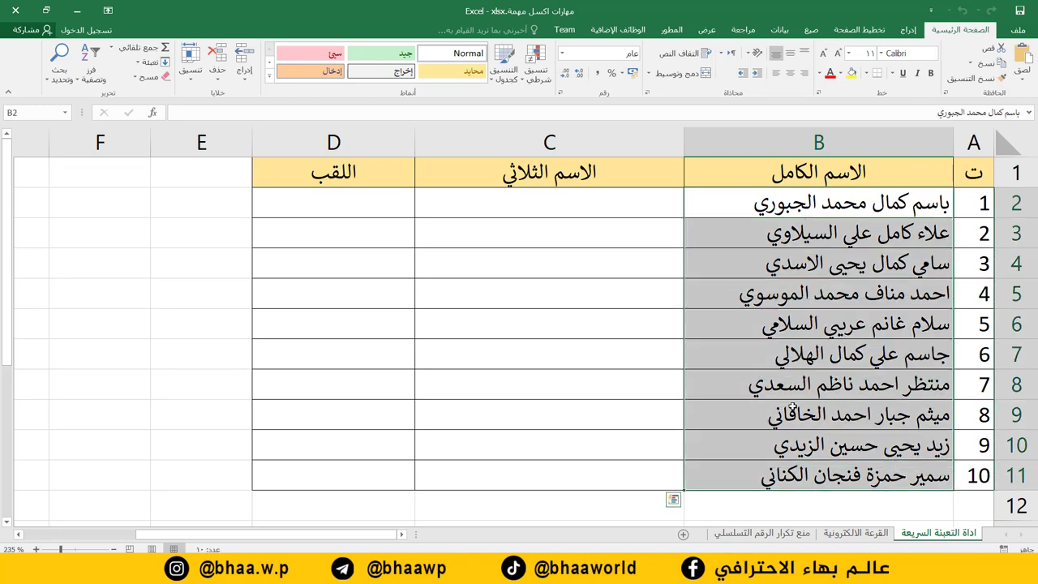
{"action": "left_click_drag", "start_coordinate": [574, 211], "coordinate": [300, 199]}
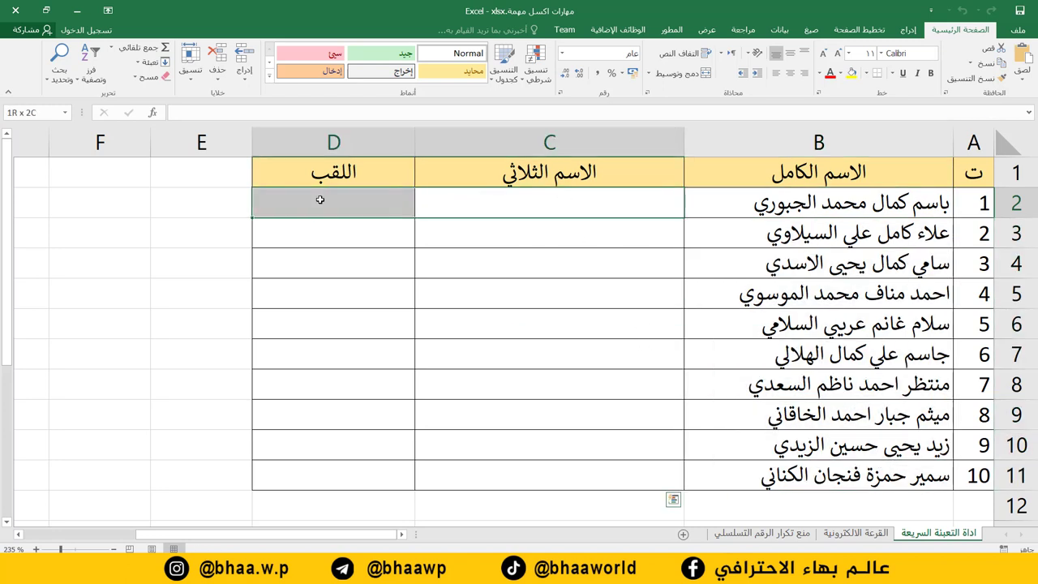
{"action": "left_click", "coordinate": [529, 201]}
{"action": "left_click", "coordinate": [329, 208]}
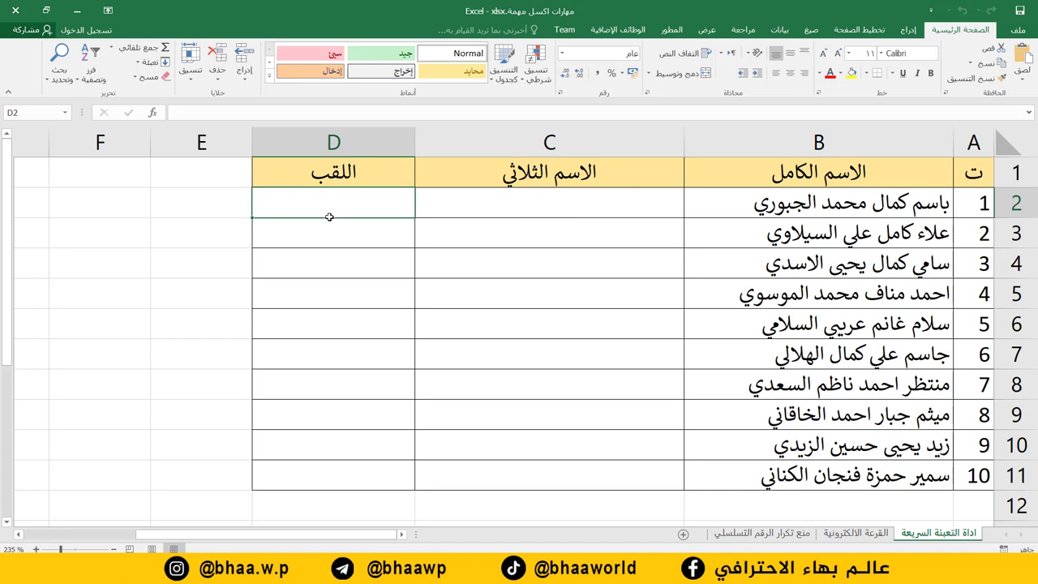
{"action": "left_click", "coordinate": [354, 289]}
{"action": "left_click", "coordinate": [552, 205]}
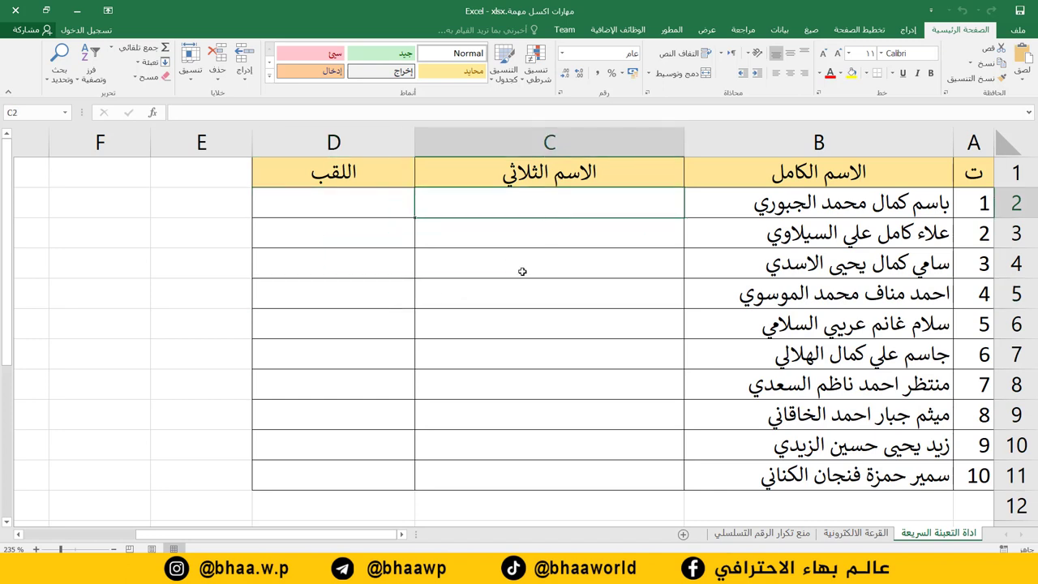
{"action": "left_click_drag", "start_coordinate": [502, 200], "coordinate": [278, 204]}
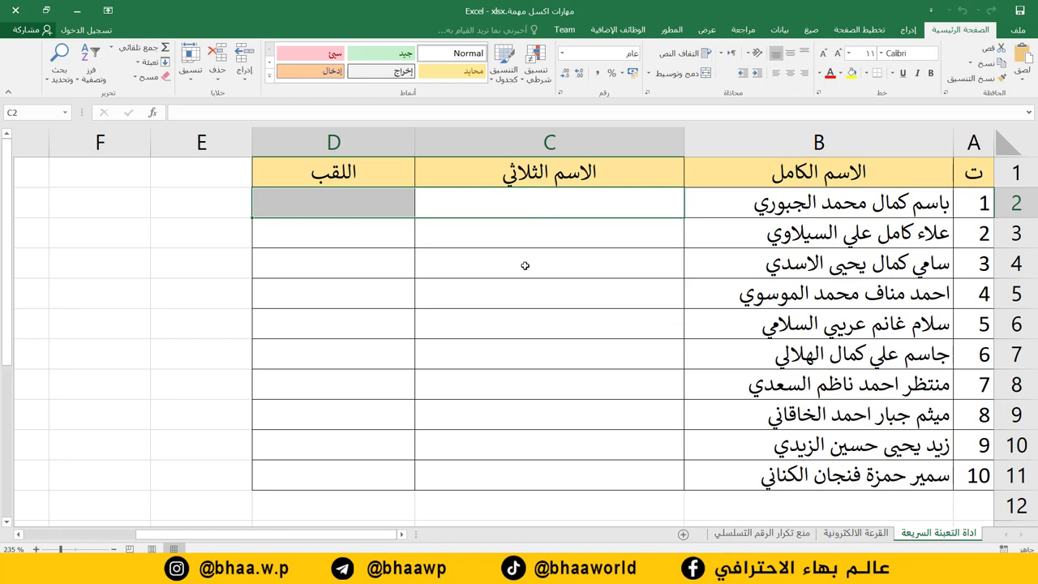
Enter the example three-part name in C2 and its surname in D2.
{"action": "left_click", "coordinate": [592, 201]}
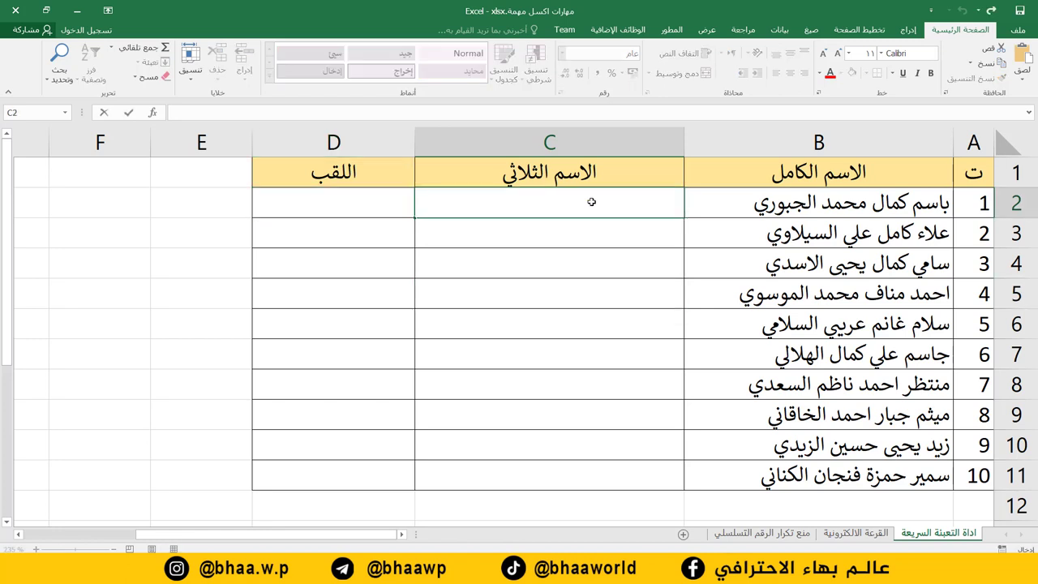
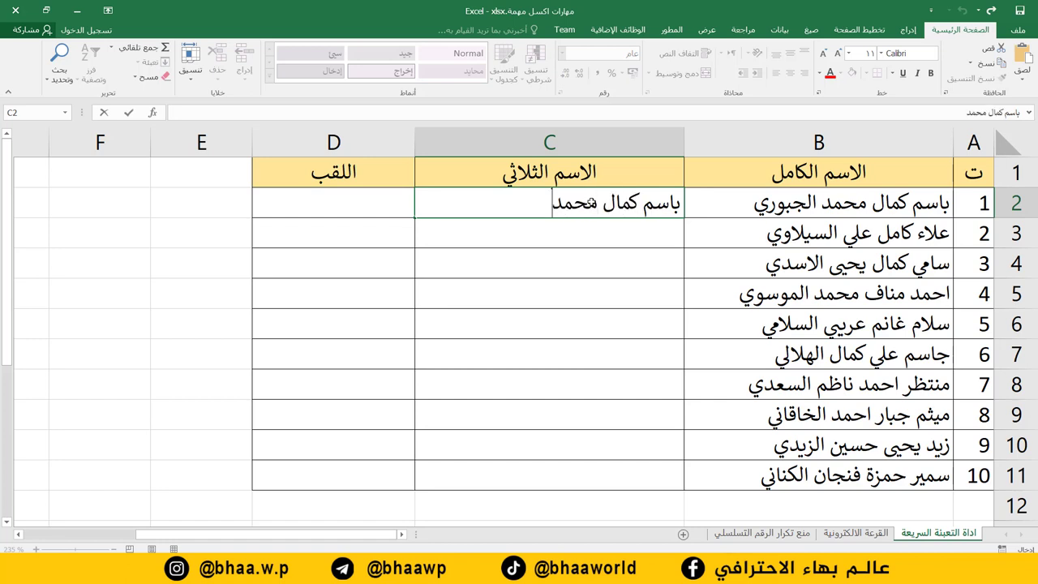
{"action": "left_click", "coordinate": [380, 204]}
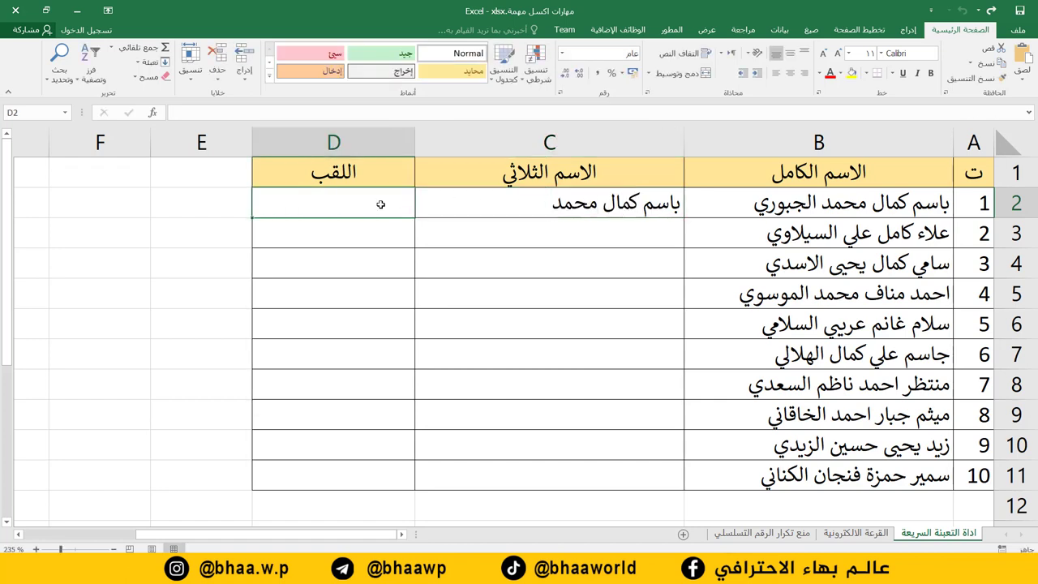
{"action": "type", "text": "الجبوري"}
{"action": "left_click", "coordinate": [549, 294]}
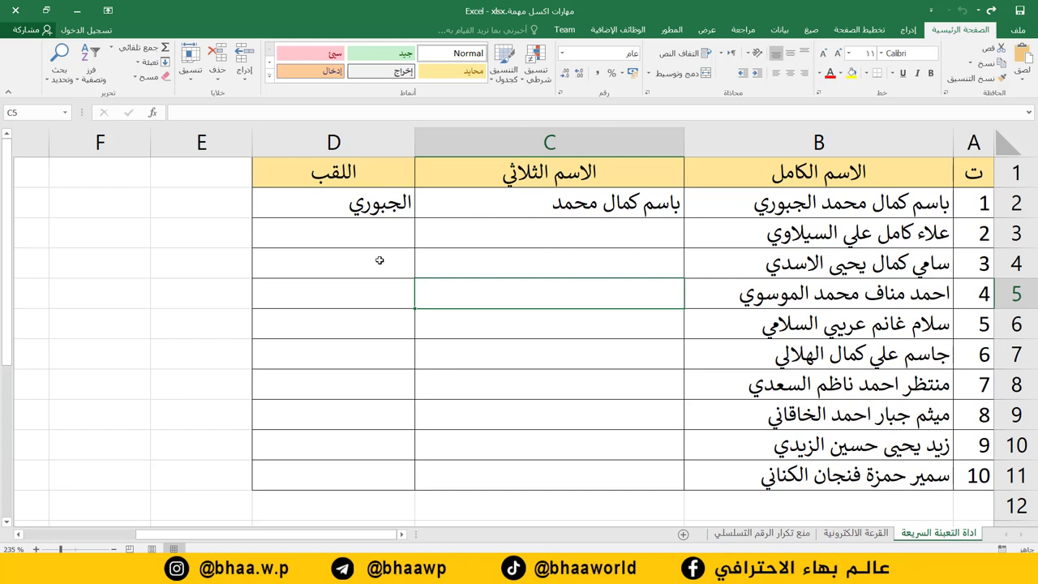
Select C3 beneath the example name and bring up the Data tab.
{"action": "left_click", "coordinate": [600, 232]}
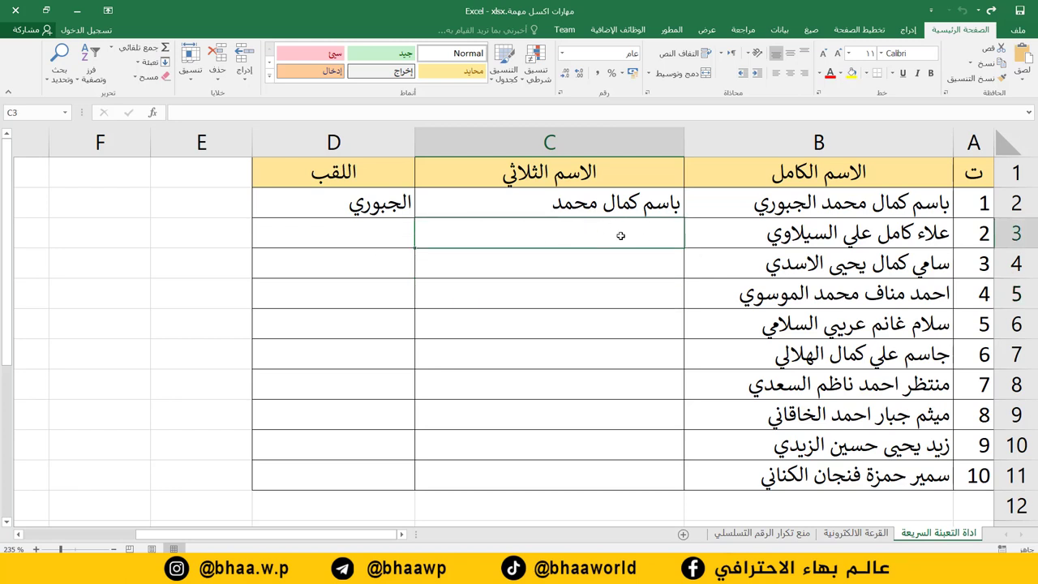
{"action": "left_click", "coordinate": [577, 202]}
{"action": "left_click", "coordinate": [575, 229]}
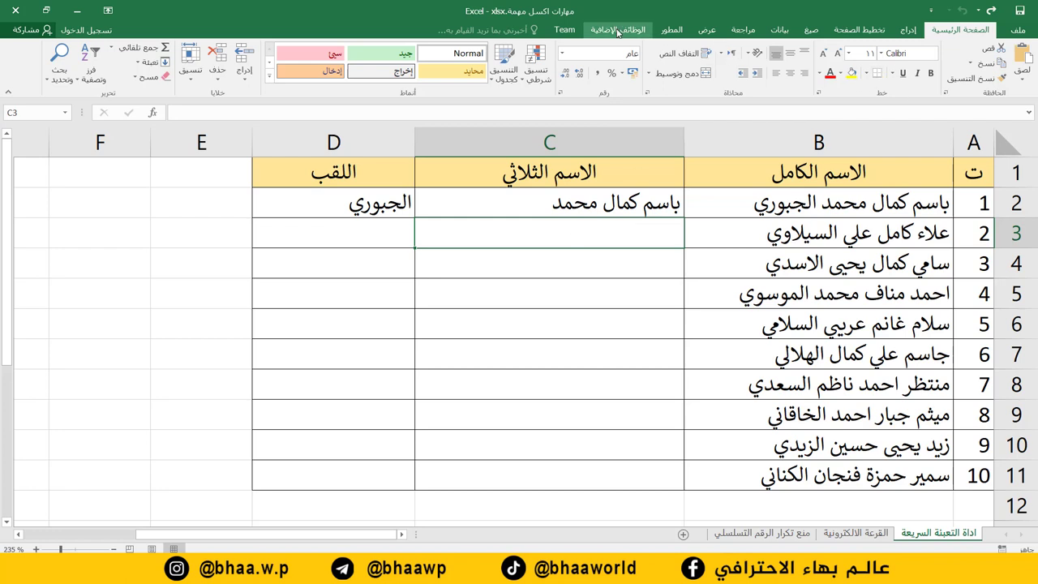
{"action": "left_click", "coordinate": [780, 29]}
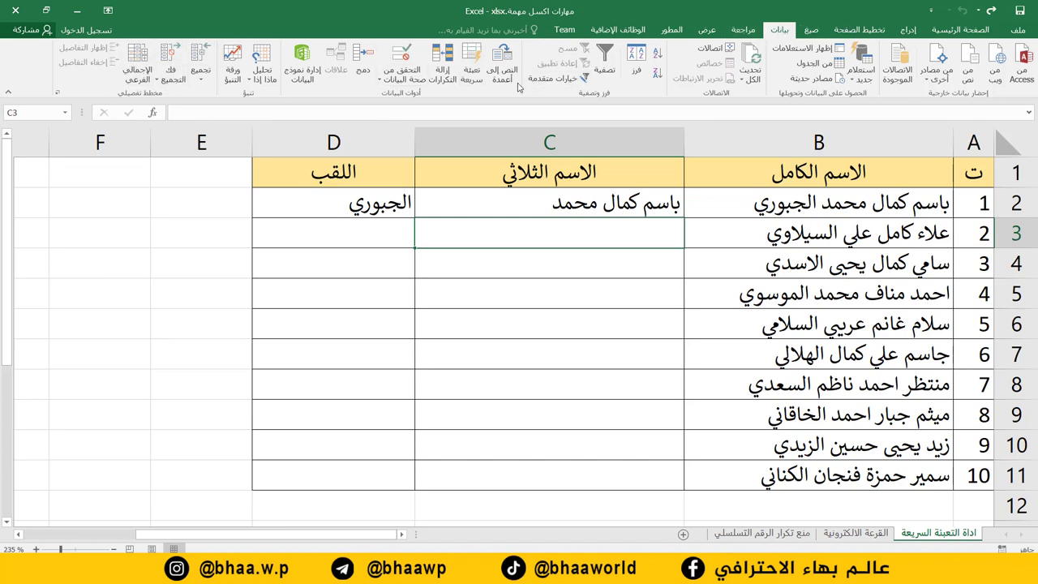
Flash Fill the three-part names from C3 and the surnames from D3 down all ten rows.
{"action": "left_click", "coordinate": [475, 68]}
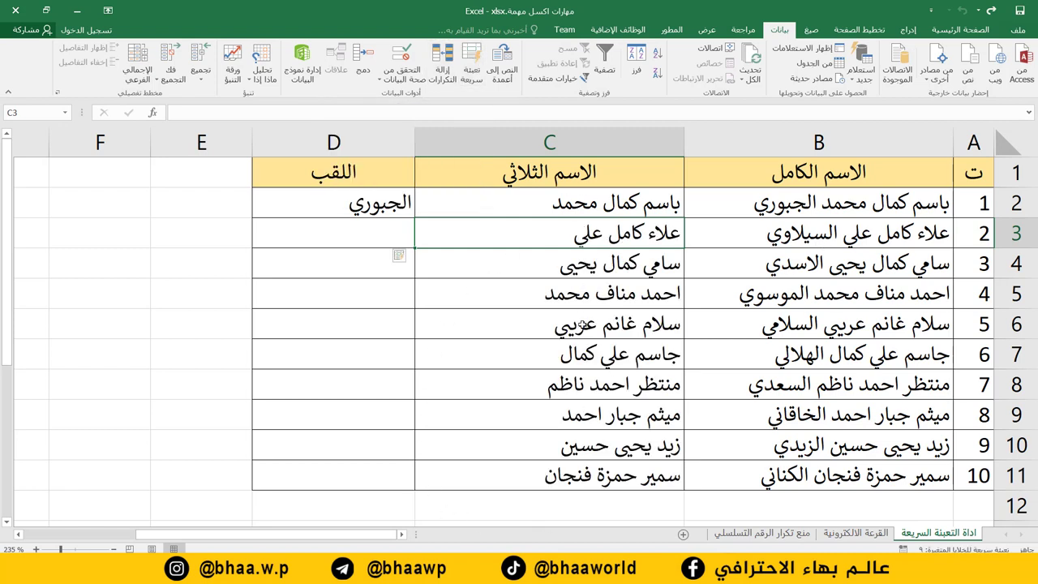
{"action": "left_click", "coordinate": [349, 238]}
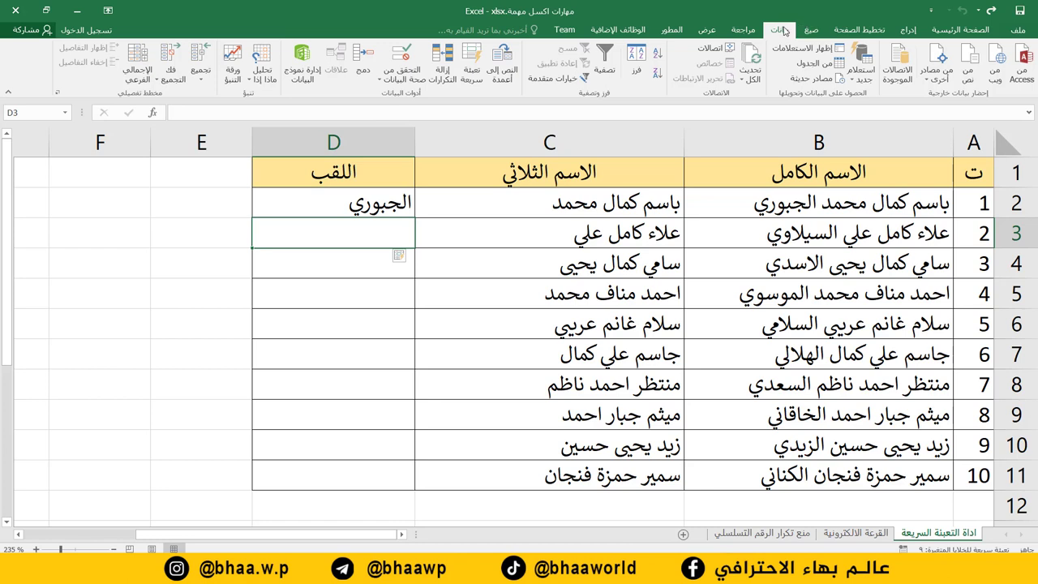
{"action": "left_click", "coordinate": [473, 70]}
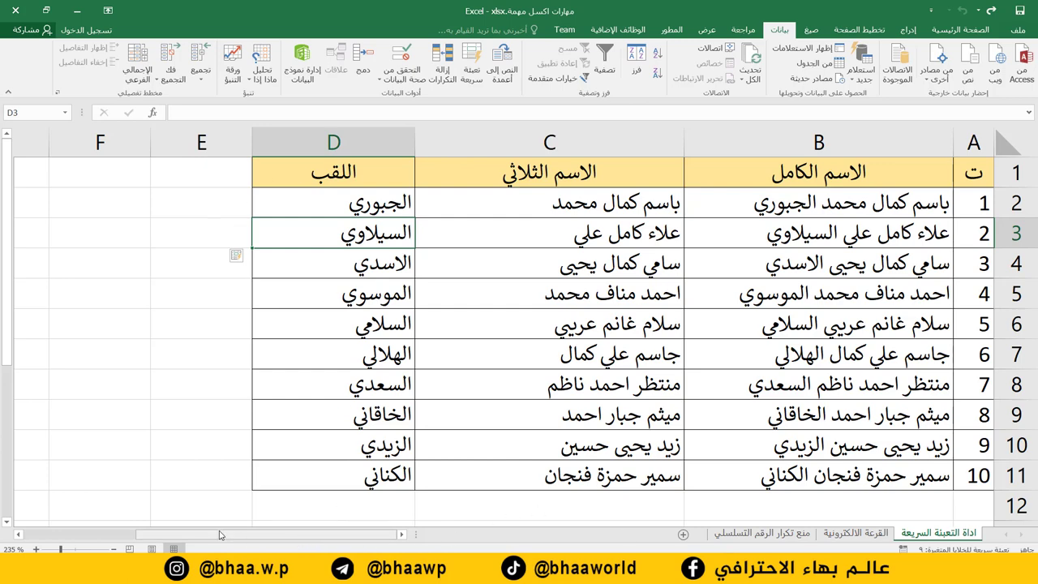
{"action": "left_click_drag", "start_coordinate": [219, 535], "coordinate": [109, 542]}
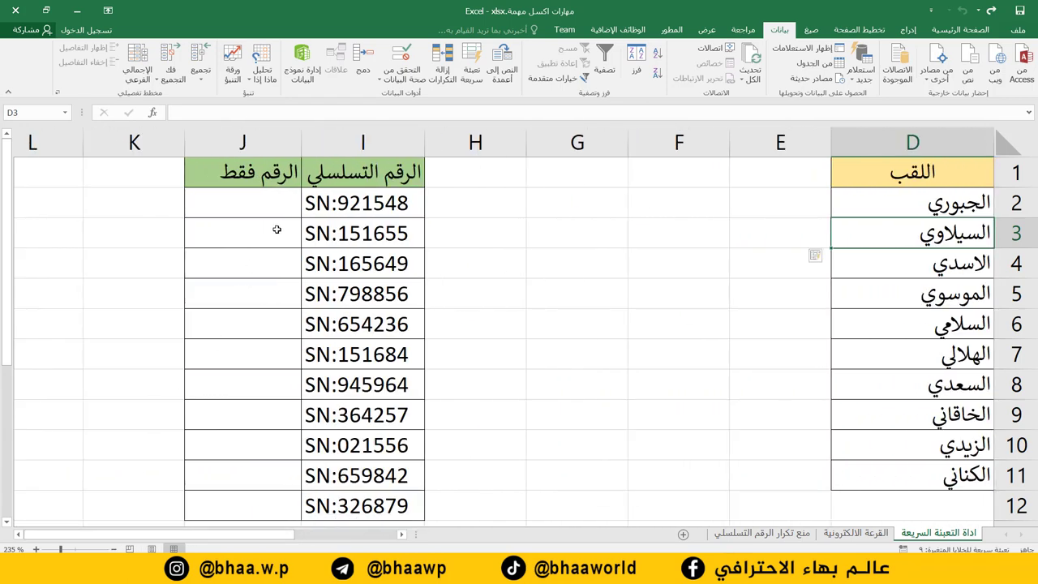
Copy the digits 921548 from serial SN:921548 in I2 into J2.
{"action": "left_click", "coordinate": [338, 206]}
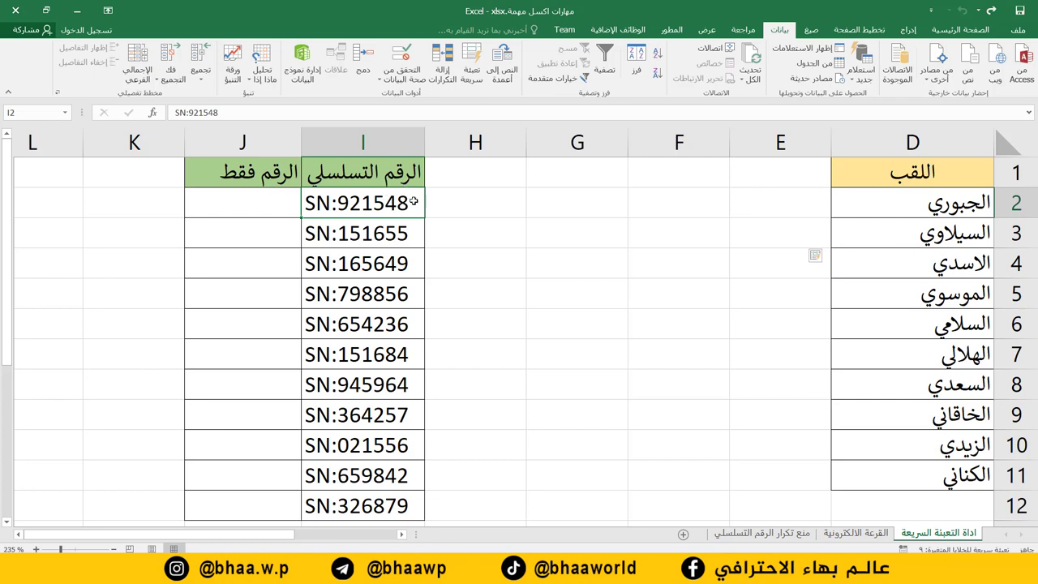
{"action": "left_click", "coordinate": [249, 208]}
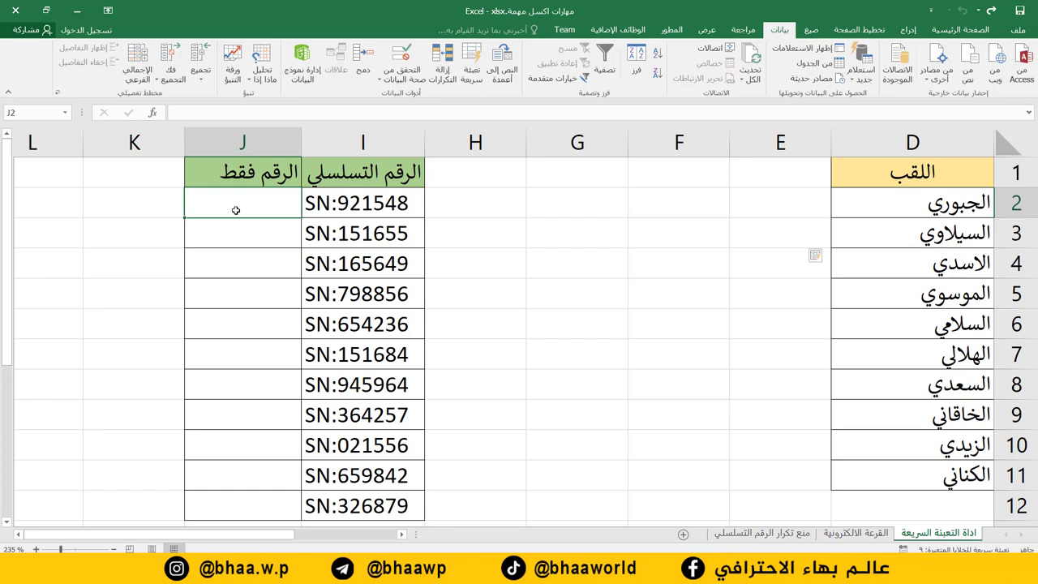
{"action": "double_click", "coordinate": [350, 202]}
{"action": "left_click_drag", "start_coordinate": [339, 203], "coordinate": [410, 202]}
{"action": "key", "text": "ctrl+c"}
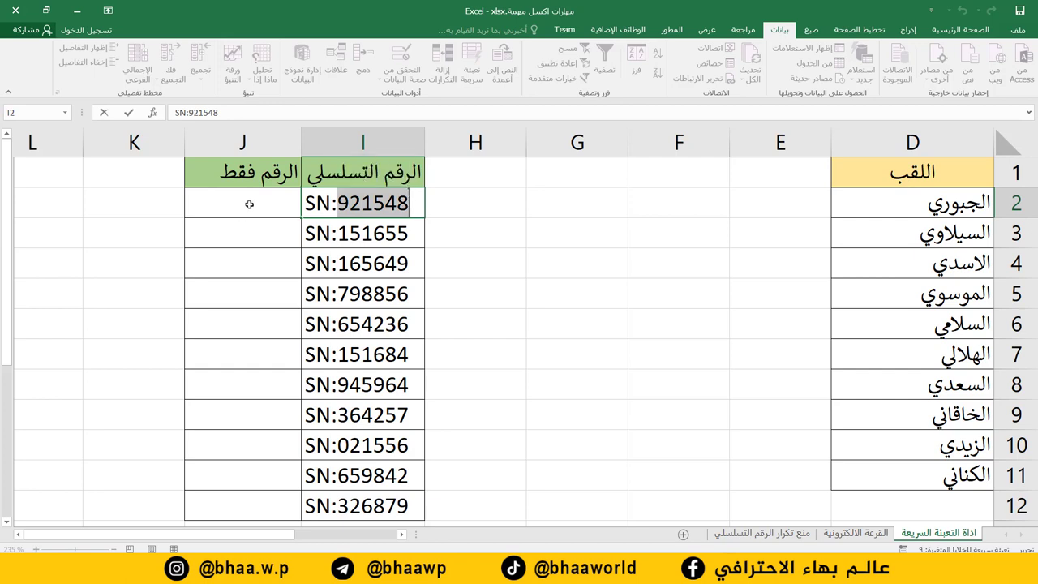
{"action": "left_click", "coordinate": [249, 204]}
{"action": "key", "text": "ctrl+v"}
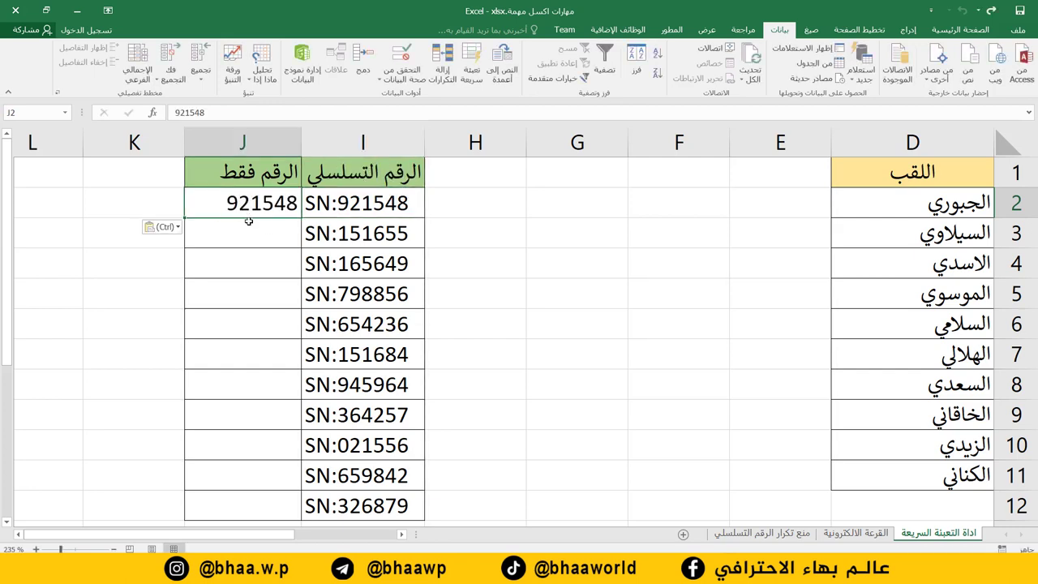
{"action": "key", "text": "Return"}
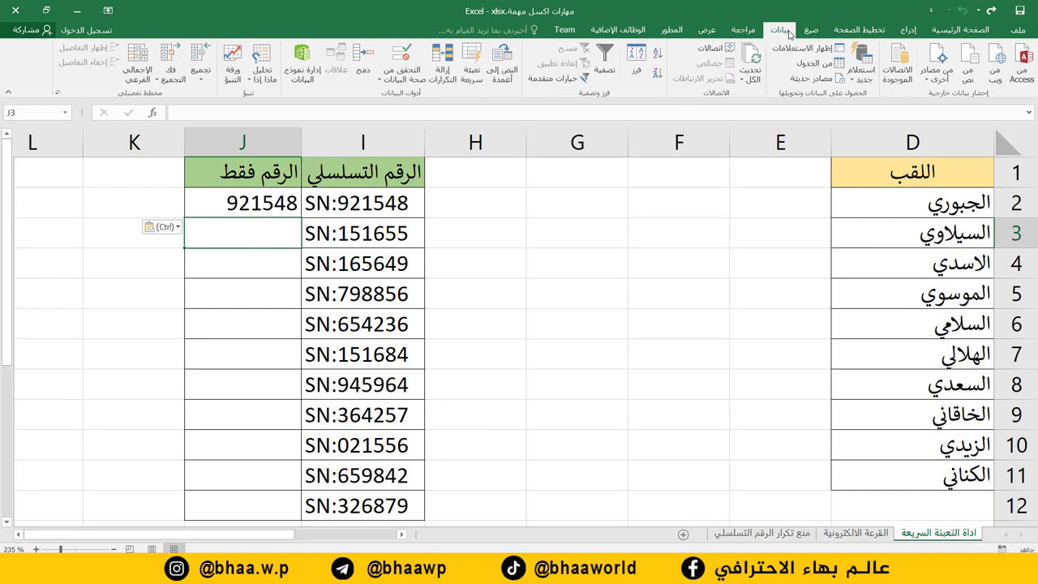
Go to the القرعة الالكترونية sheet with the contestant list and winner table.
{"action": "left_click", "coordinate": [470, 58]}
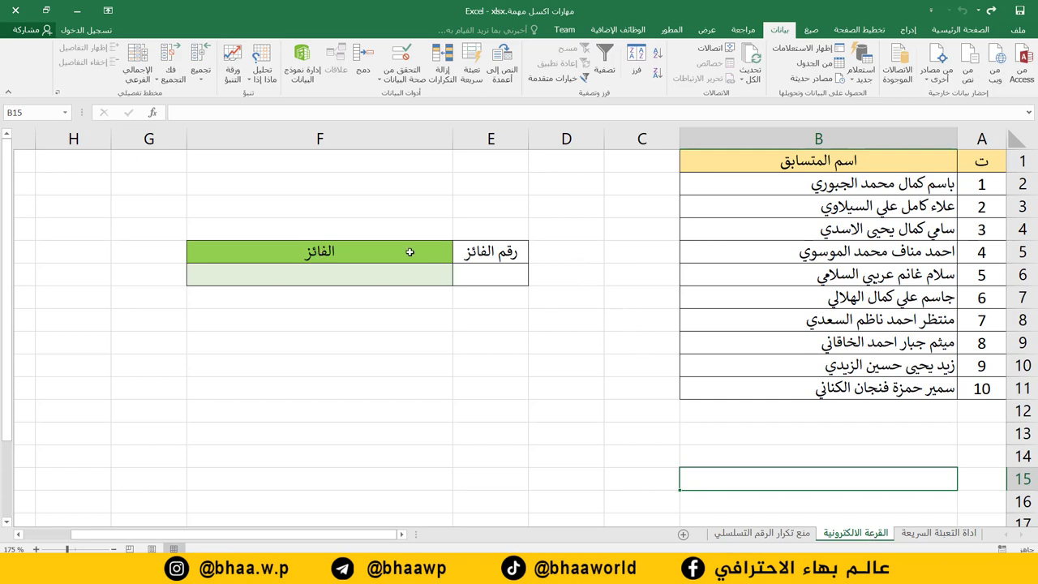
Look over contestant numbers 1 to 10 and try winner number 3 in E6.
{"action": "mouse_move", "coordinate": [986, 156]}
{"action": "left_mouse_down"}
{"action": "mouse_move", "coordinate": [876, 251]}
{"action": "mouse_move", "coordinate": [793, 389]}
{"action": "left_mouse_up"}
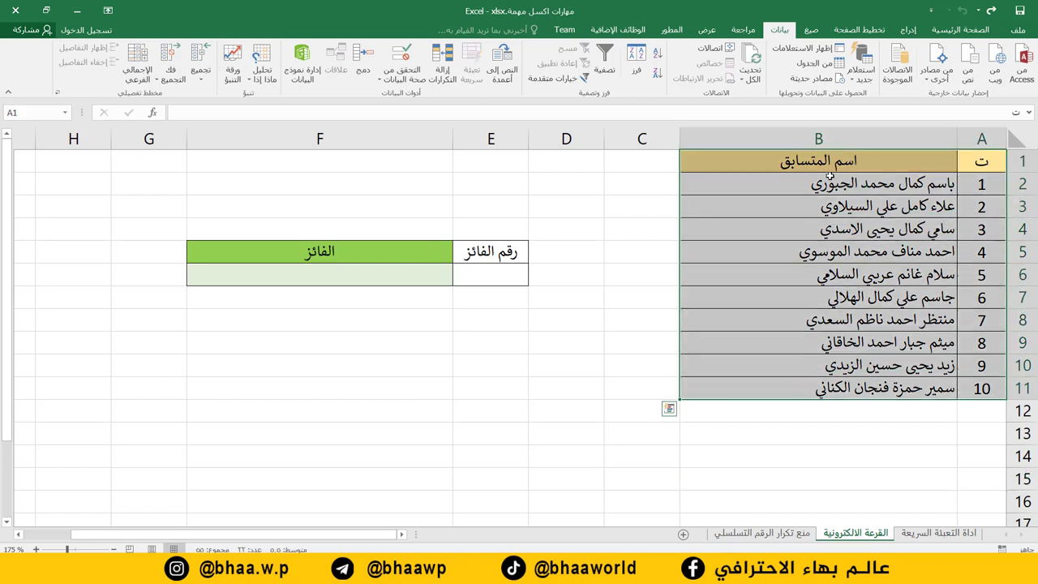
{"action": "left_click_drag", "start_coordinate": [981, 184], "coordinate": [984, 388]}
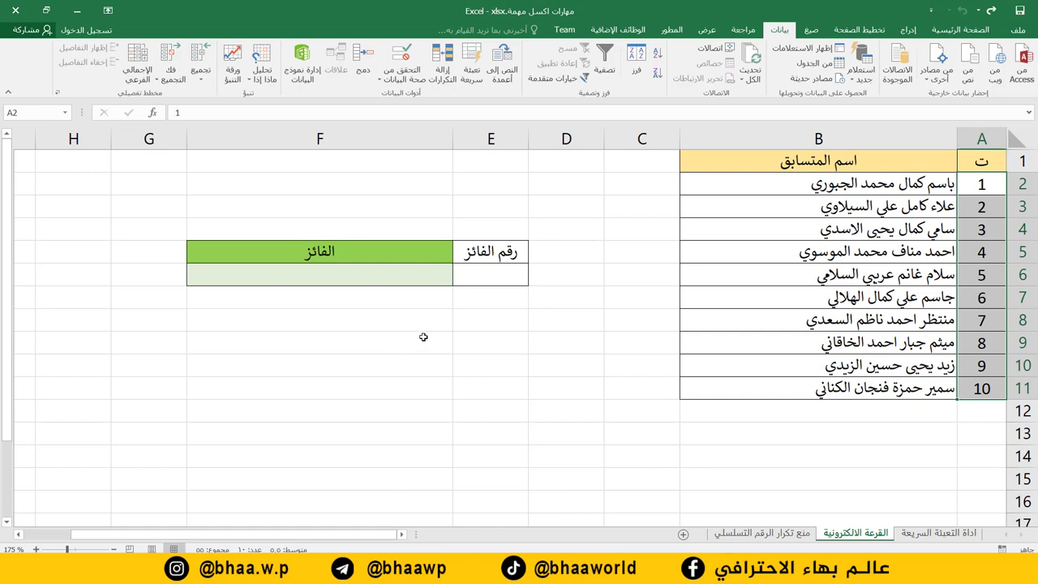
{"action": "left_click", "coordinate": [504, 277]}
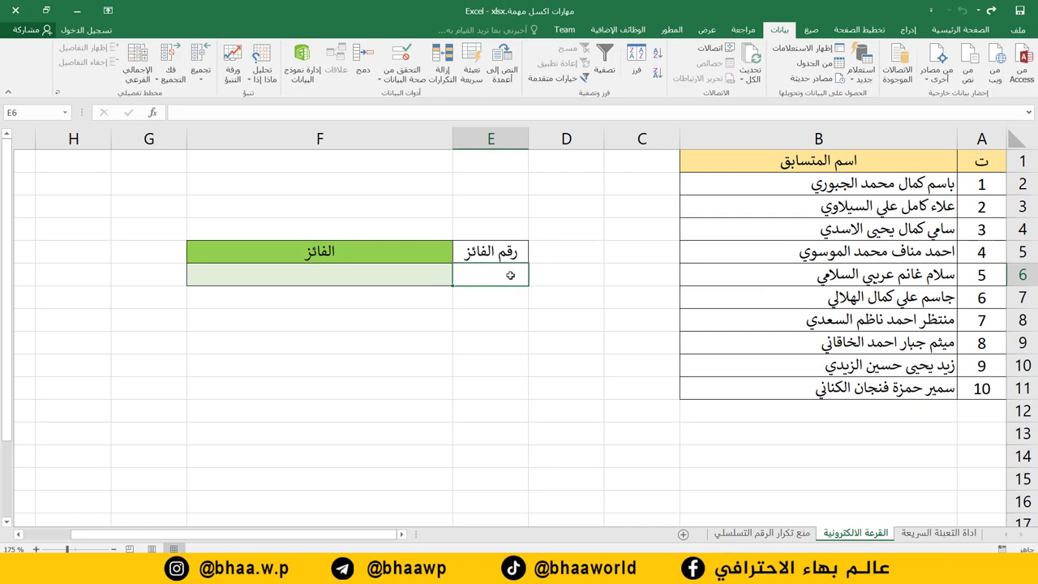
{"action": "left_click", "coordinate": [338, 277]}
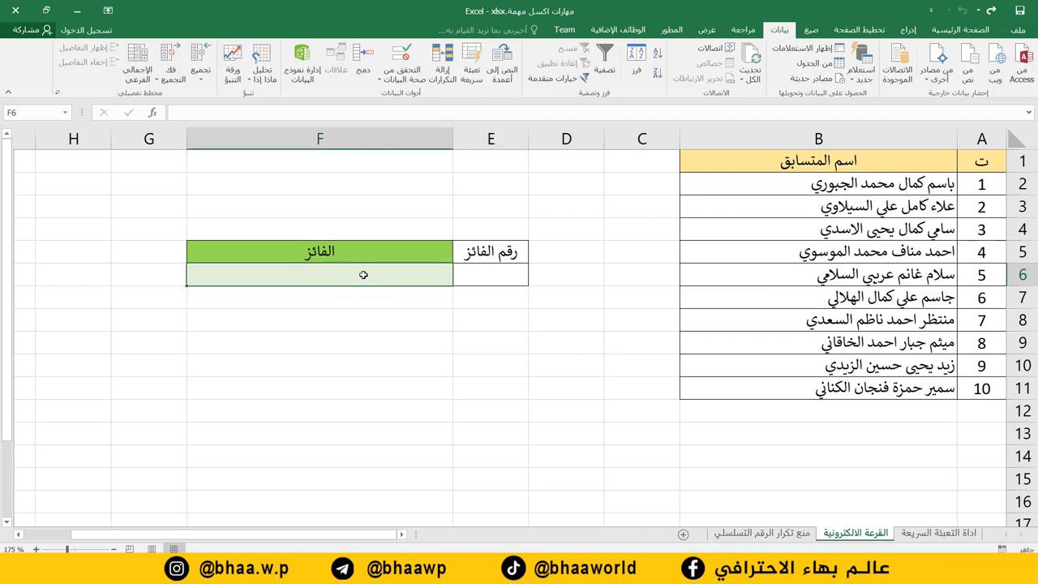
{"action": "left_click", "coordinate": [511, 279]}
{"action": "type", "text": "3"}
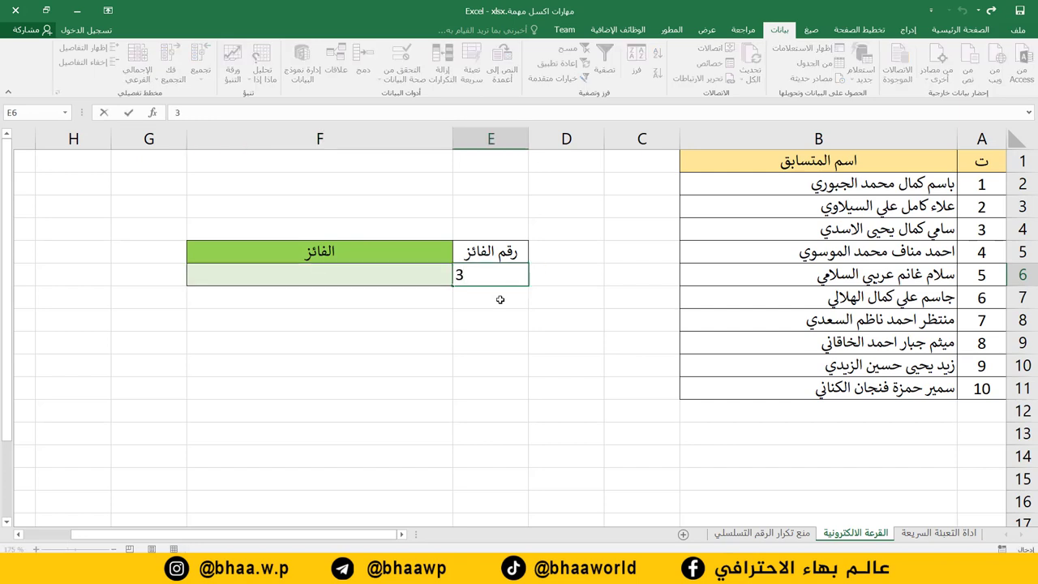
{"action": "key", "text": "Return"}
Try trial number 5 in E6, then reselect E6 to leave it empty.
{"action": "left_click", "coordinate": [357, 277]}
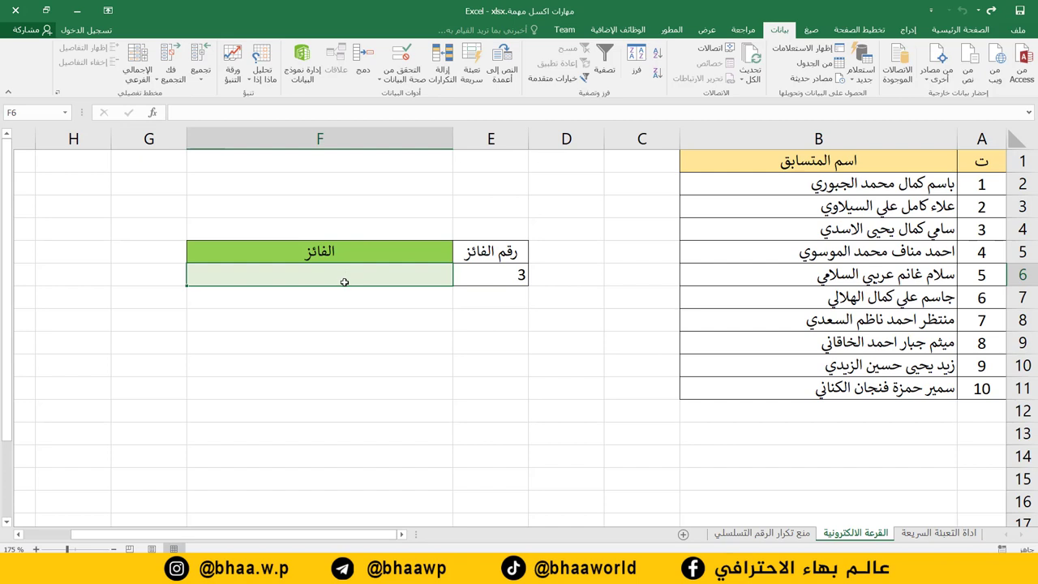
{"action": "left_click", "coordinate": [496, 281]}
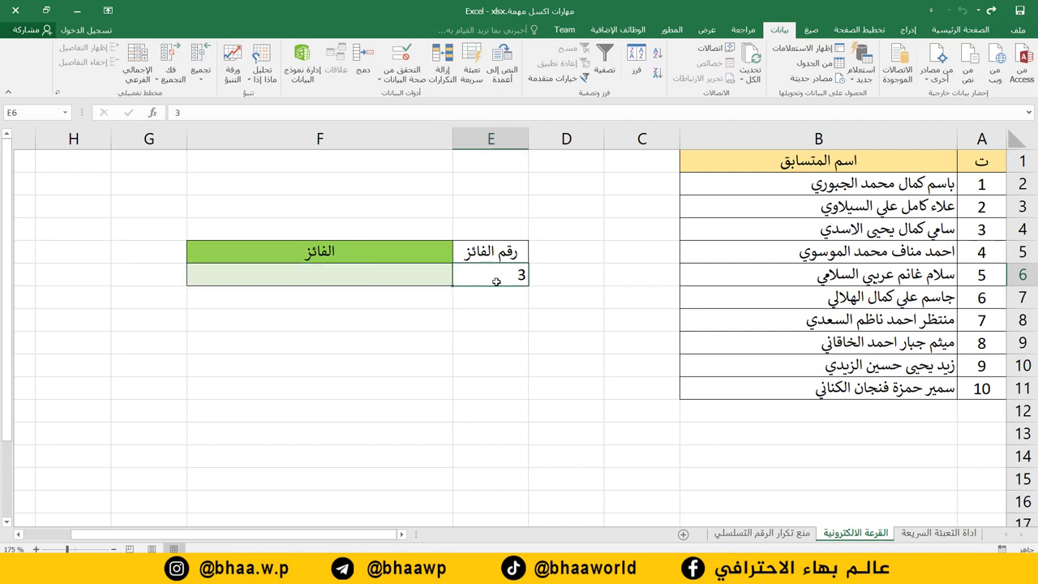
{"action": "type", "text": "5"}
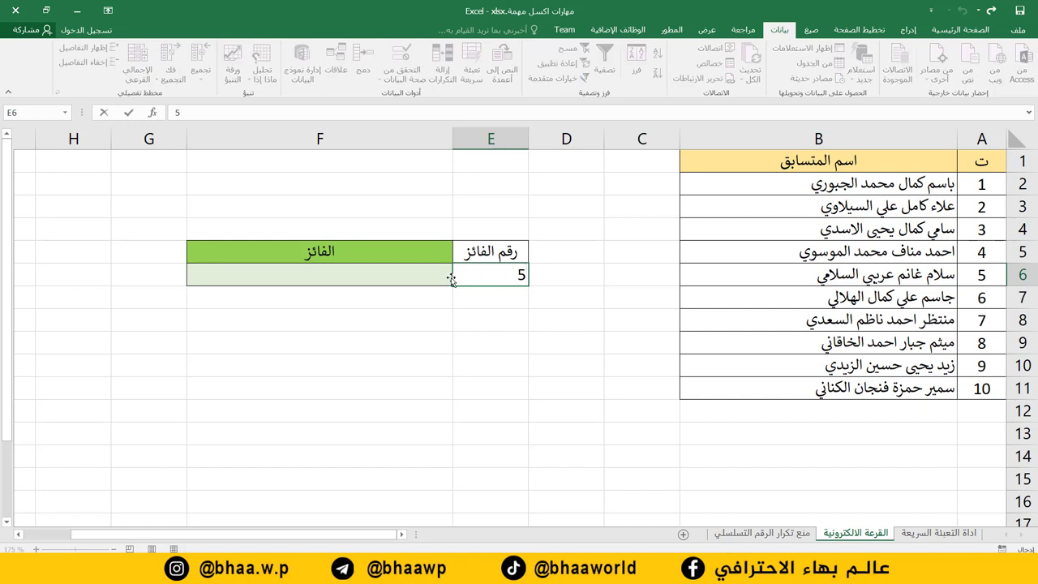
{"action": "left_click", "coordinate": [400, 278]}
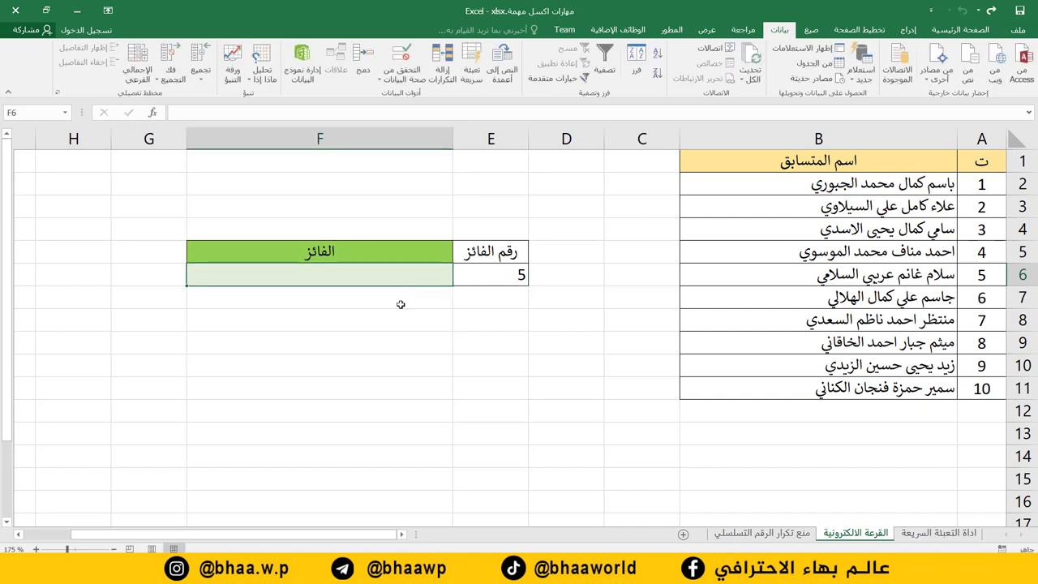
{"action": "left_click", "coordinate": [401, 300]}
{"action": "left_click", "coordinate": [487, 275]}
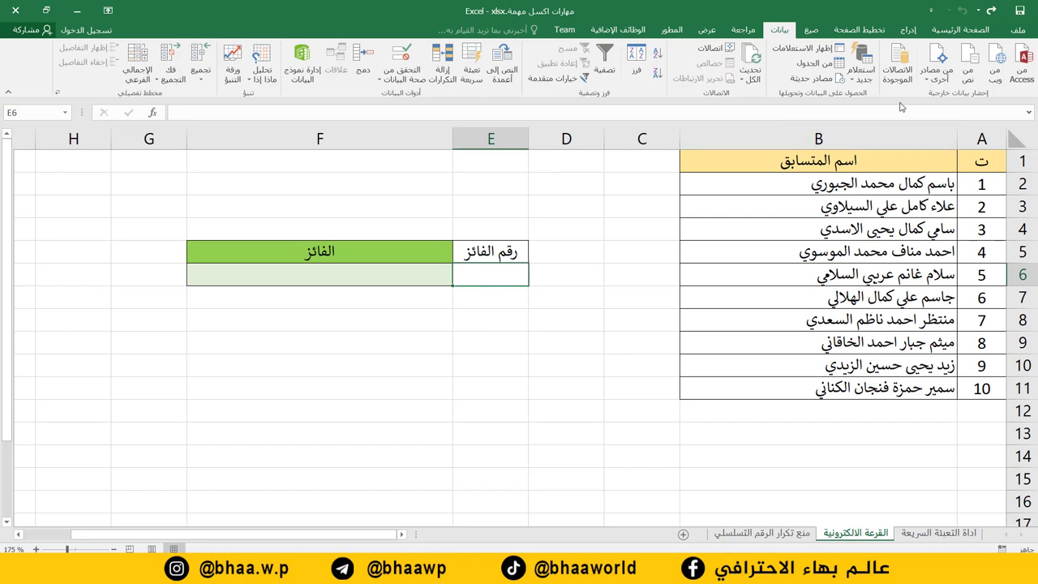
Insert the RANDBETWEEN function from the Math & Trig list into E6.
{"action": "left_click", "coordinate": [811, 30]}
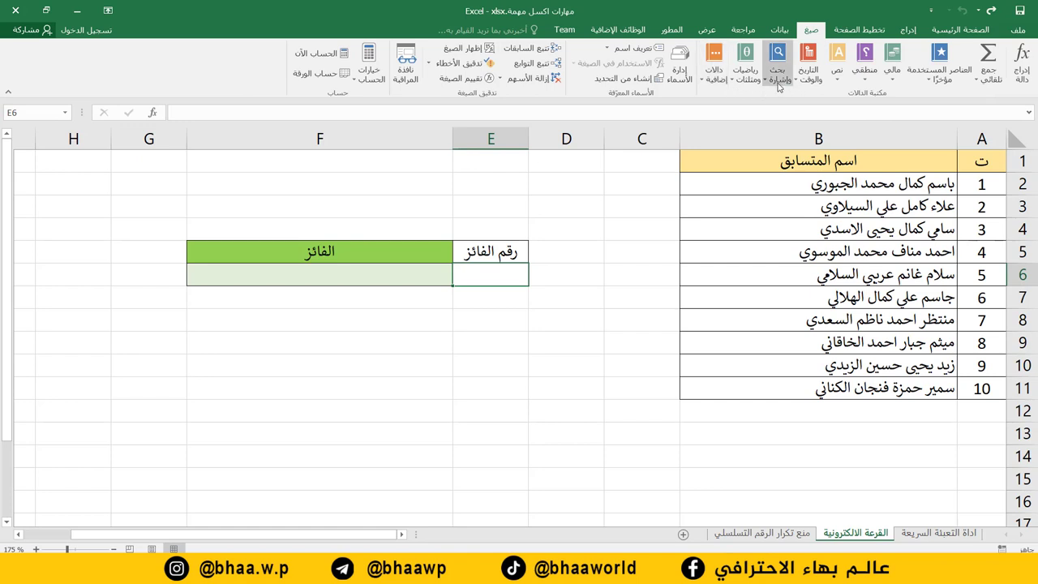
{"action": "left_click", "coordinate": [747, 80]}
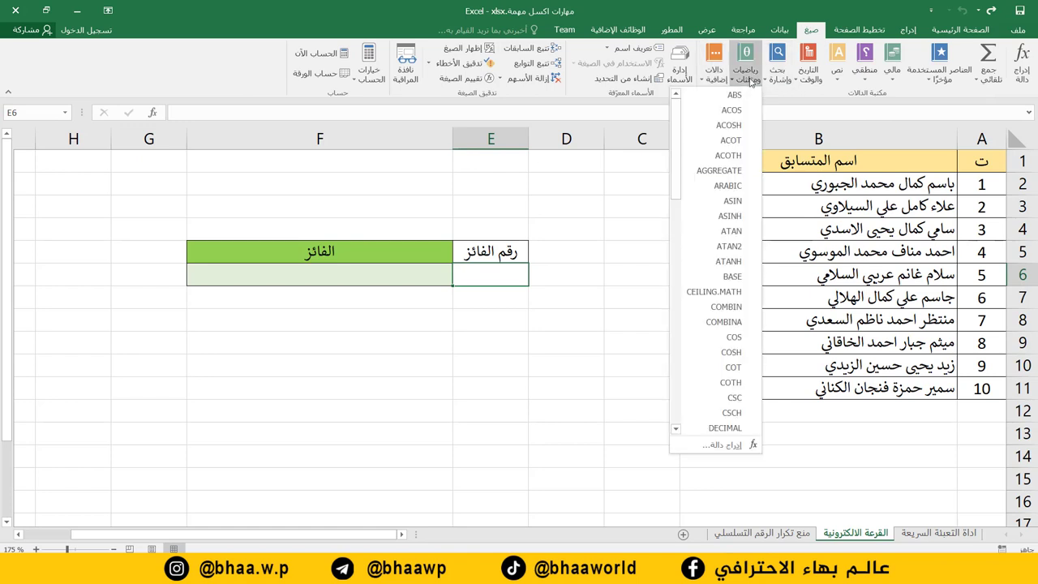
{"action": "scroll", "coordinate": [729, 277], "scroll_direction": "down", "scroll_amount": 3}
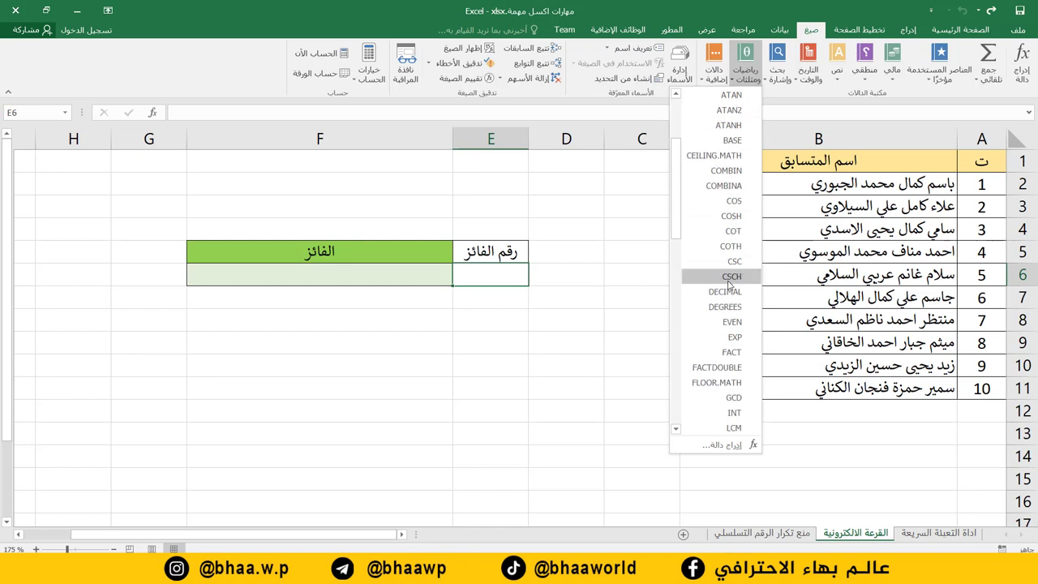
{"action": "scroll", "coordinate": [729, 280], "scroll_direction": "down", "scroll_amount": 6}
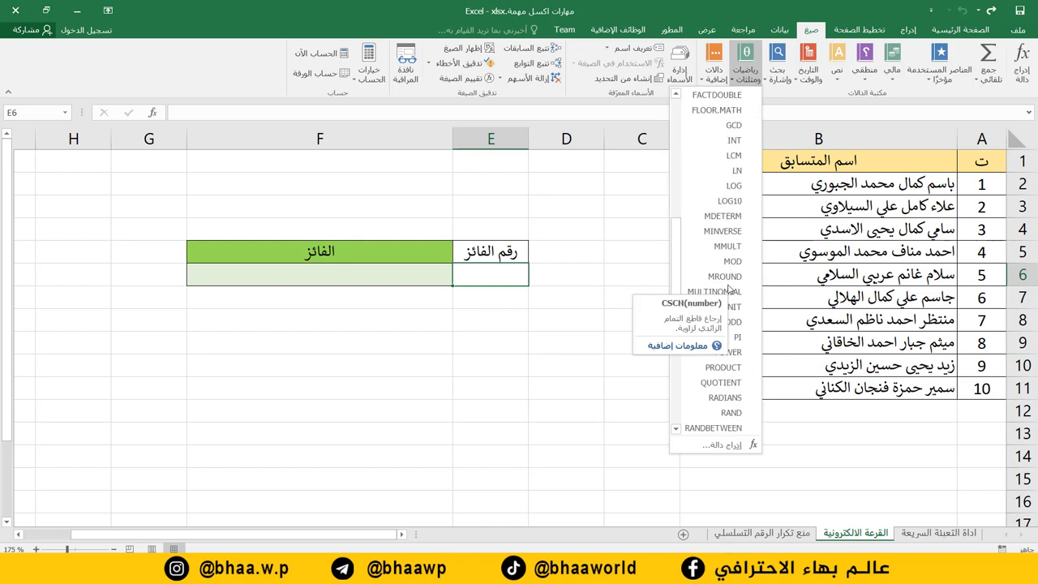
{"action": "scroll", "coordinate": [707, 342], "scroll_direction": "down", "scroll_amount": 2}
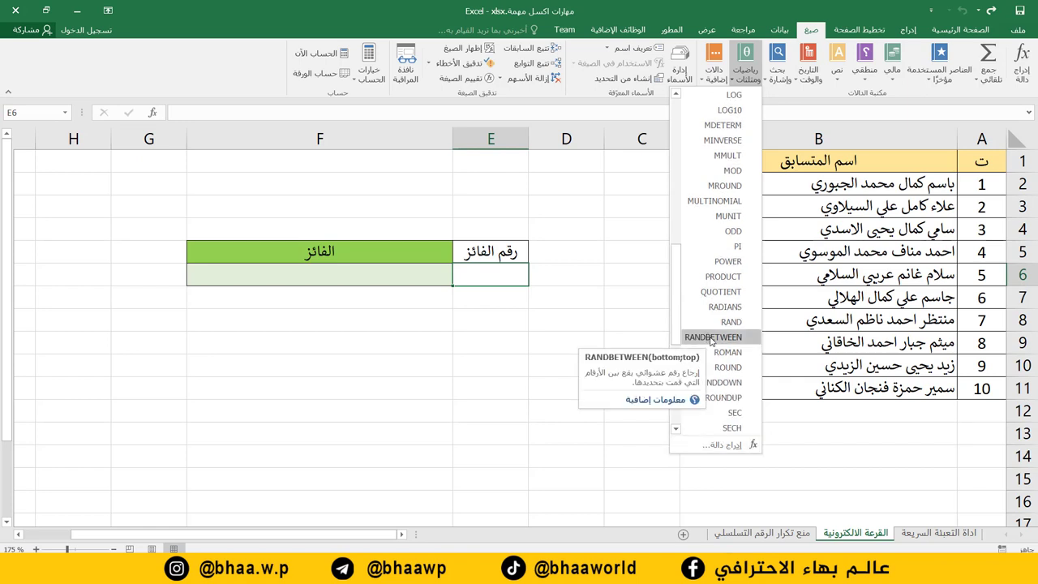
{"action": "left_click", "coordinate": [710, 338]}
Set RANDBETWEEN bottom to 1 and top to 10, confirm, and recalculate with F9.
{"action": "left_click_drag", "start_coordinate": [407, 180], "coordinate": [375, 324]}
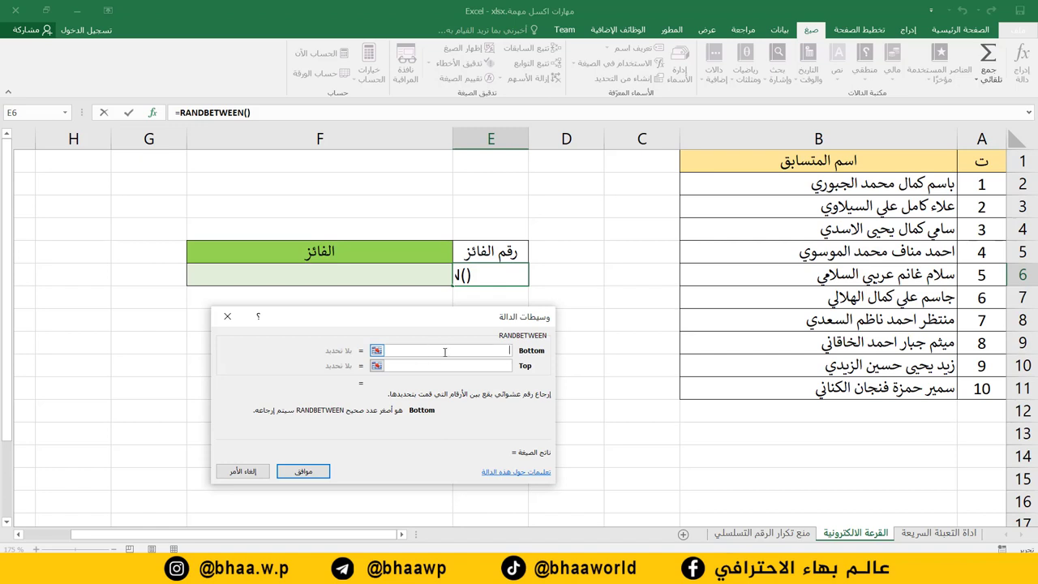
{"action": "left_click", "coordinate": [988, 185]}
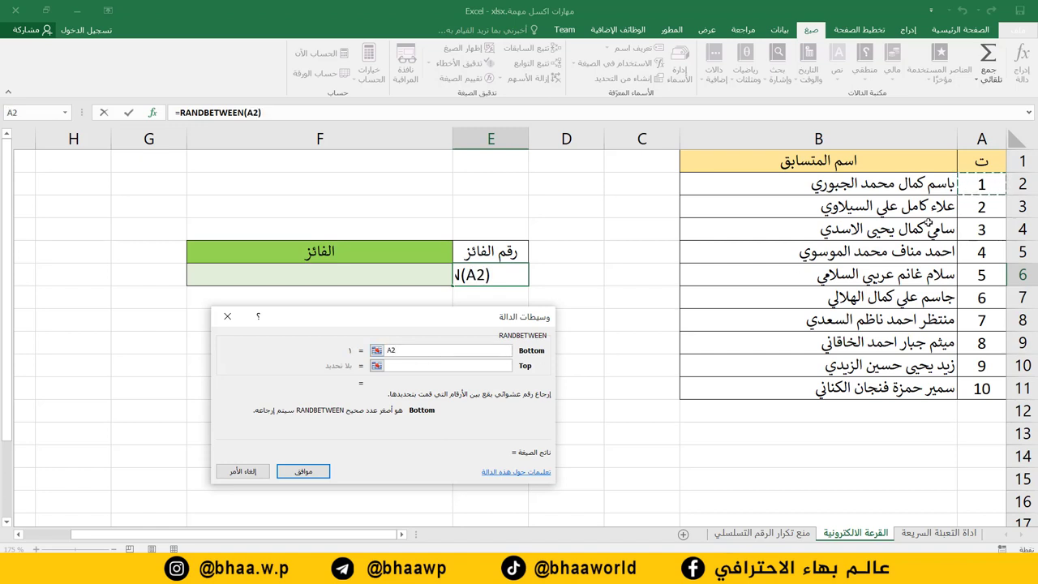
{"action": "left_click", "coordinate": [428, 367]}
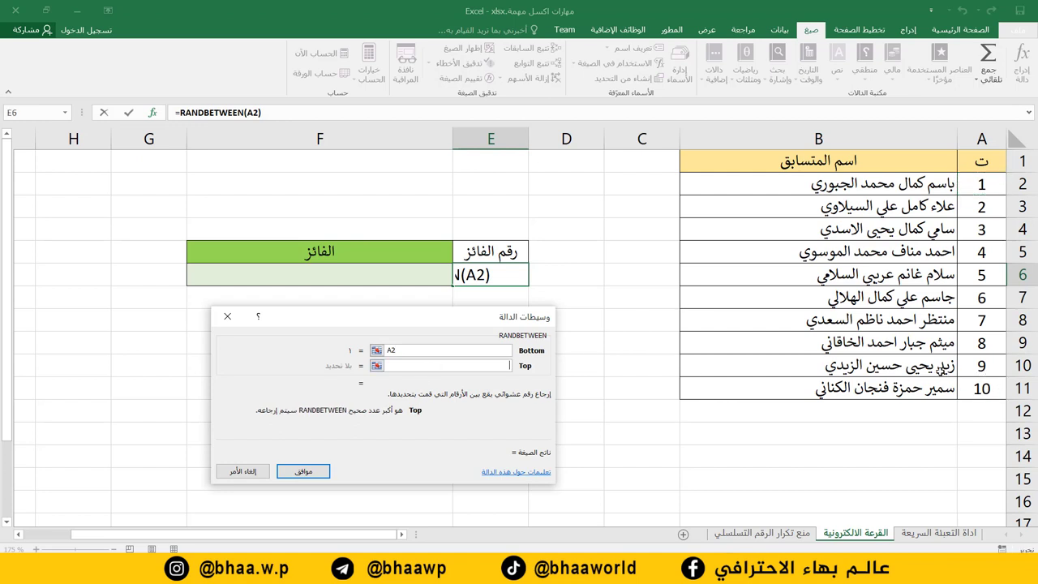
{"action": "left_click", "coordinate": [979, 390]}
{"action": "key", "text": "shift+Tab"}
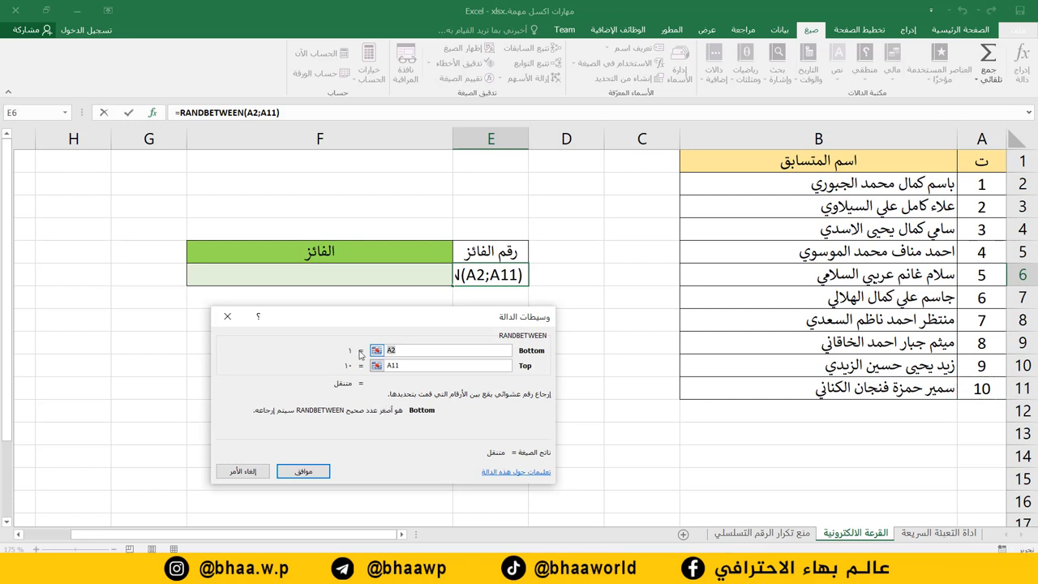
{"action": "type", "text": "1"}
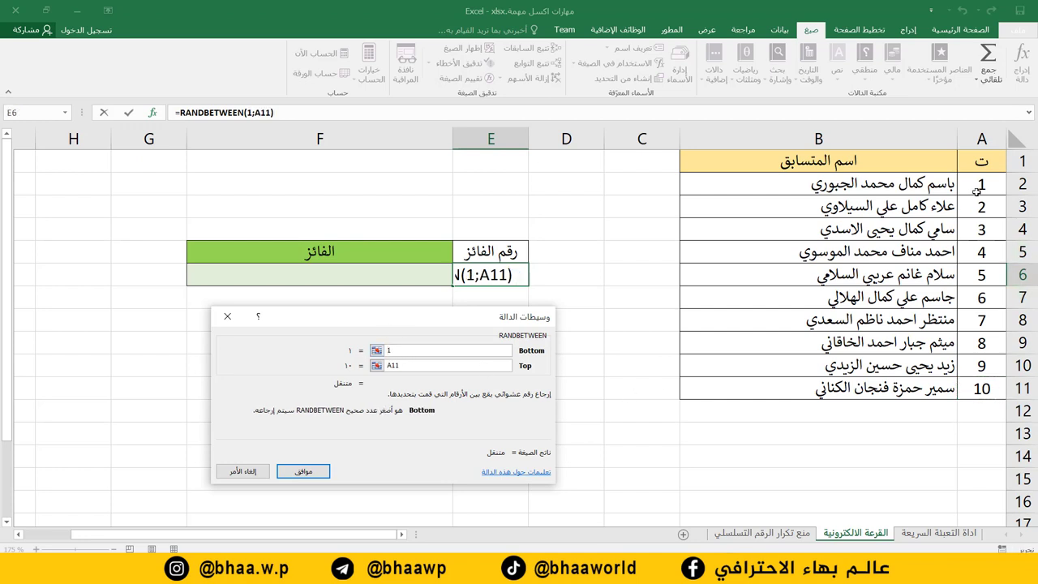
{"action": "key", "text": "Tab"}
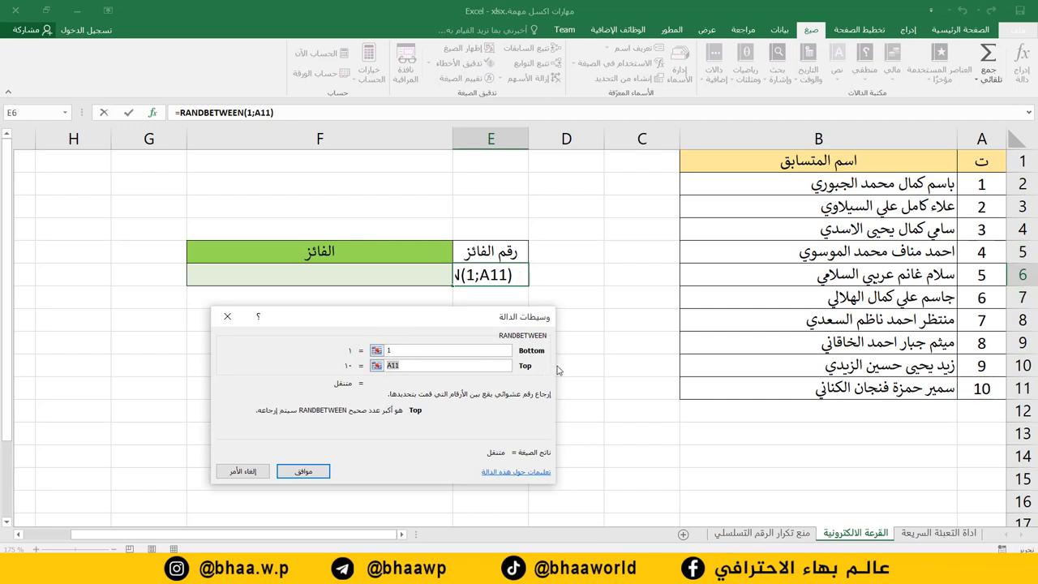
{"action": "type", "text": "10"}
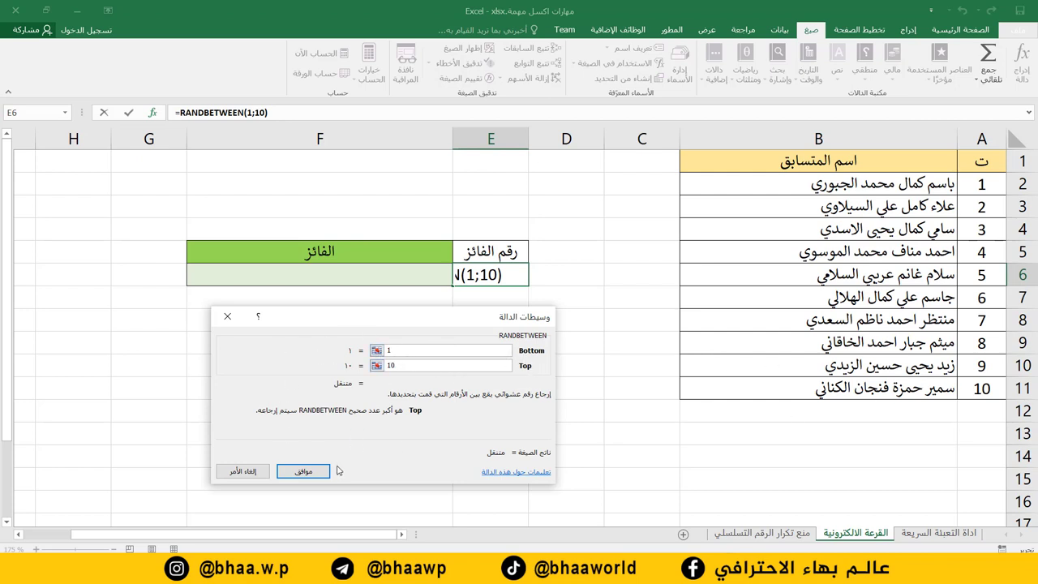
{"action": "left_click", "coordinate": [303, 472]}
{"action": "key", "text": "F9"}
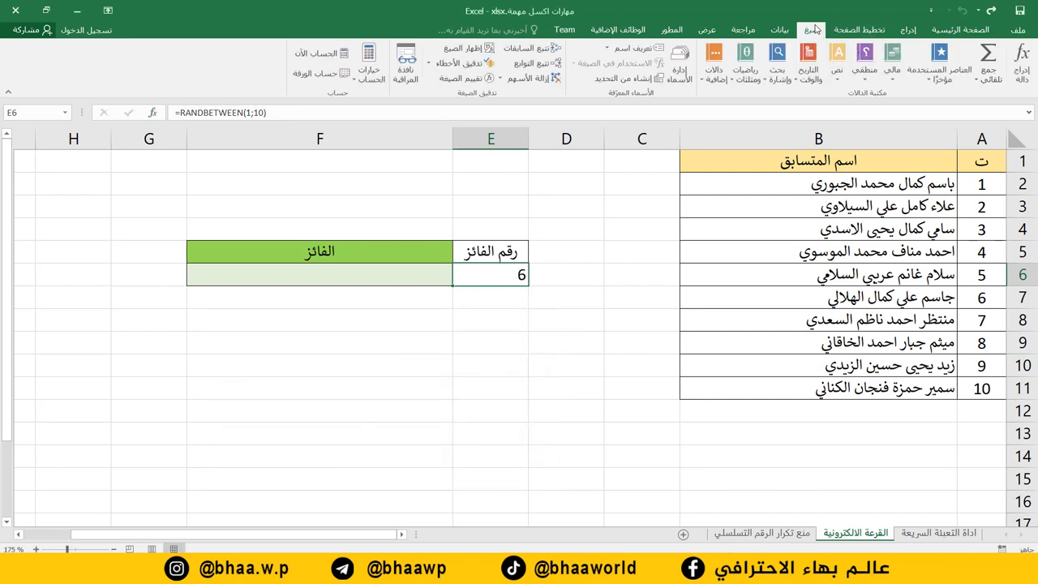
Recalculate a dozen times with Calculate Now until E6 shows winner number 4.
{"action": "left_click", "coordinate": [315, 55]}
{"action": "left_click", "coordinate": [314, 55]}
{"action": "left_click", "coordinate": [315, 55]}
{"action": "left_click", "coordinate": [314, 56]}
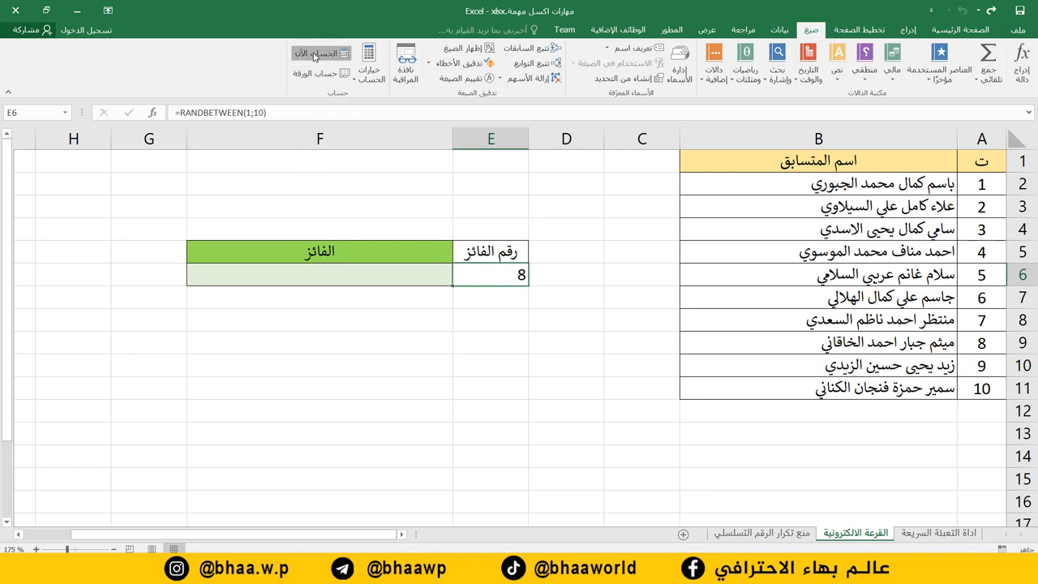
{"action": "left_click", "coordinate": [315, 55]}
{"action": "left_click", "coordinate": [315, 55]}
{"action": "left_click", "coordinate": [314, 55]}
{"action": "left_click", "coordinate": [314, 55]}
{"action": "left_click", "coordinate": [314, 56]}
{"action": "left_click", "coordinate": [315, 55]}
{"action": "left_click", "coordinate": [315, 55]}
{"action": "left_click", "coordinate": [315, 55]}
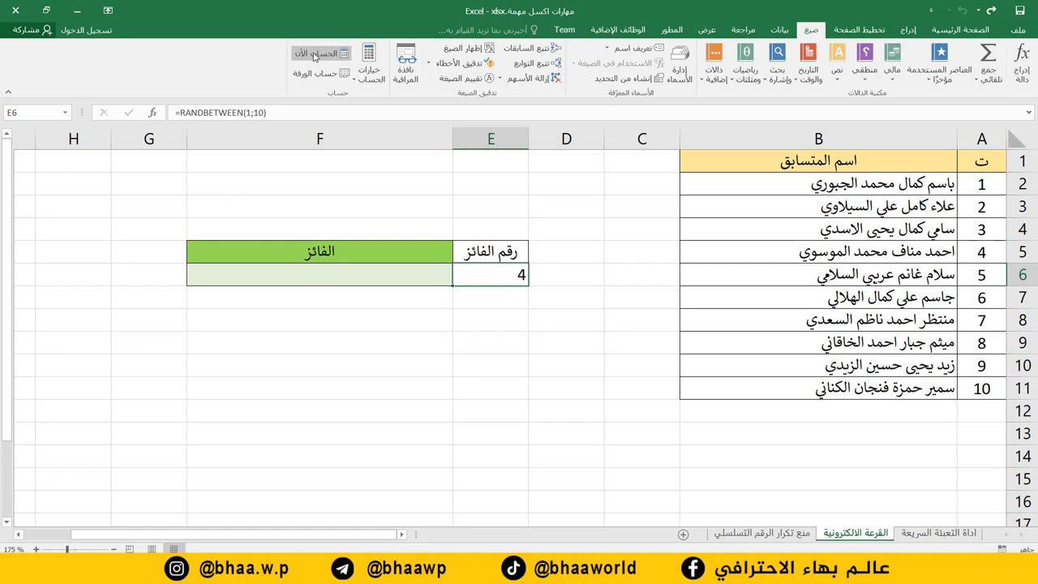
{"action": "left_click", "coordinate": [362, 276]}
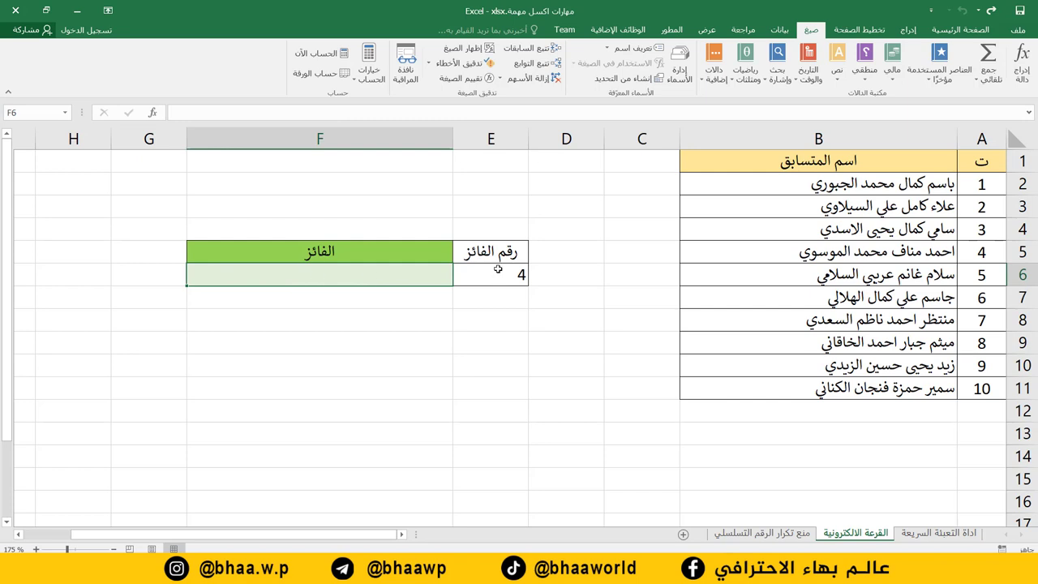
Select winner-name cell F6 and show the Lookup & Reference function list.
{"action": "key", "text": "Return"}
{"action": "left_click", "coordinate": [420, 278]}
{"action": "left_click", "coordinate": [506, 278]}
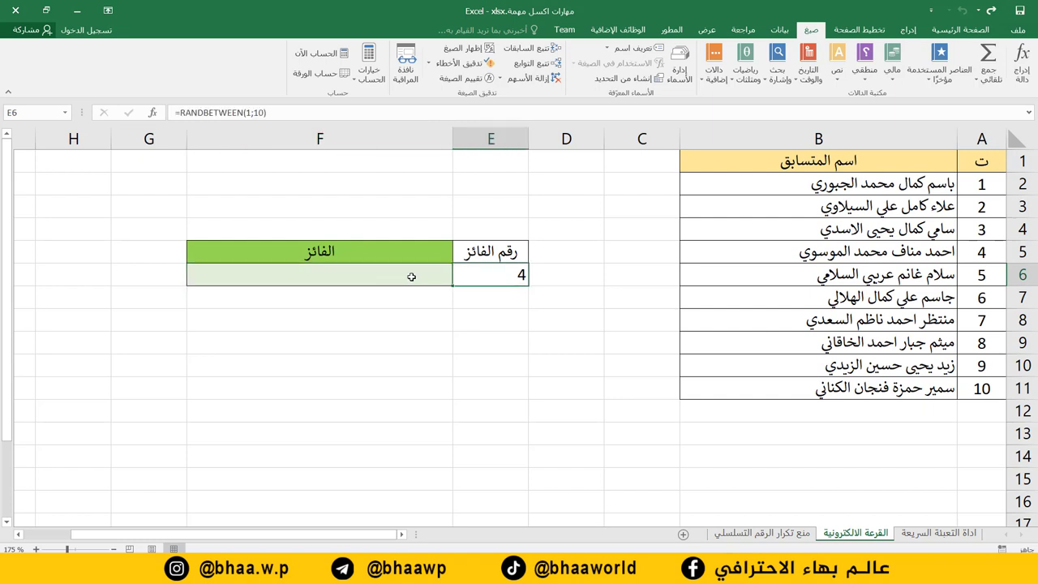
{"action": "left_click", "coordinate": [373, 278]}
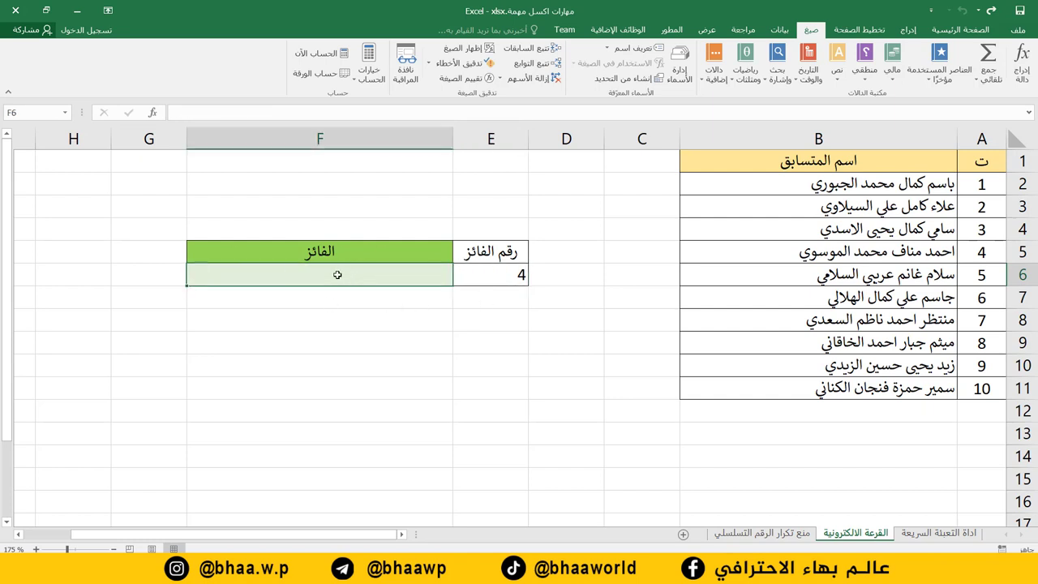
{"action": "left_click", "coordinate": [341, 245]}
{"action": "left_click", "coordinate": [338, 273]}
{"action": "left_click", "coordinate": [777, 77]}
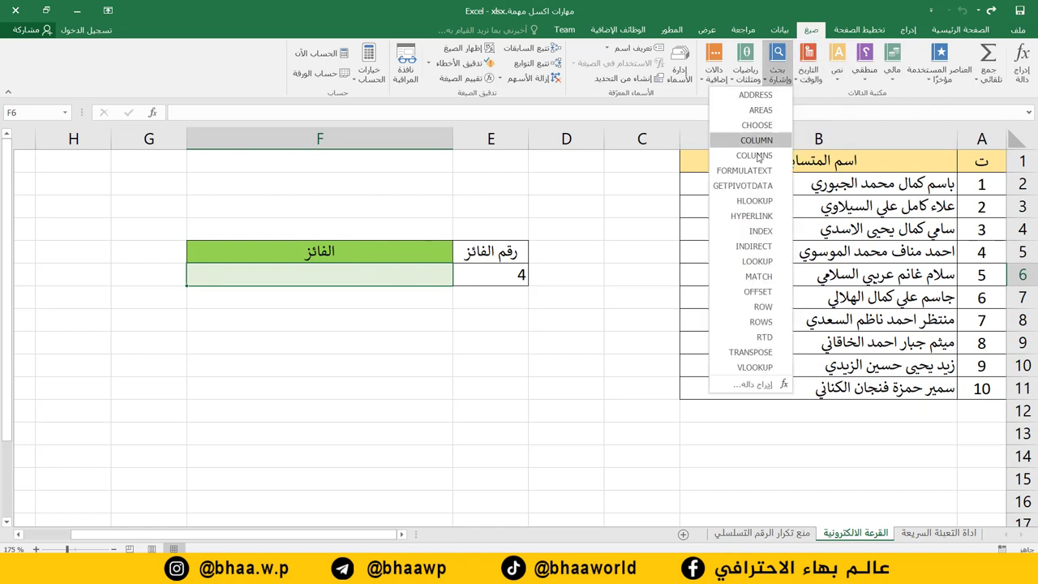
Insert VLOOKUP in F6 with lookup value E6 and table range A2:B11.
{"action": "left_click", "coordinate": [756, 367]}
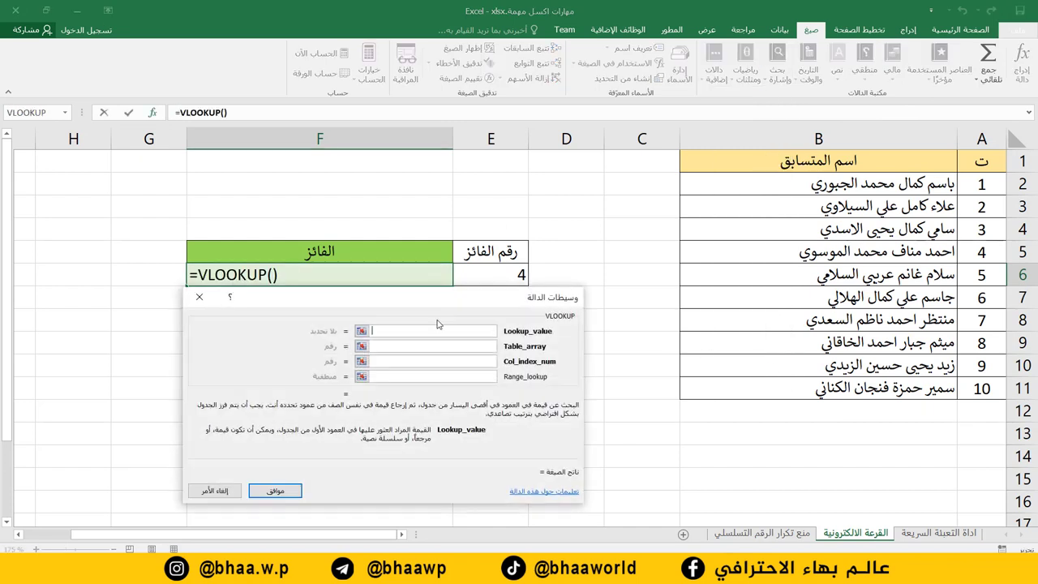
{"action": "left_click_drag", "start_coordinate": [440, 297], "coordinate": [401, 318]}
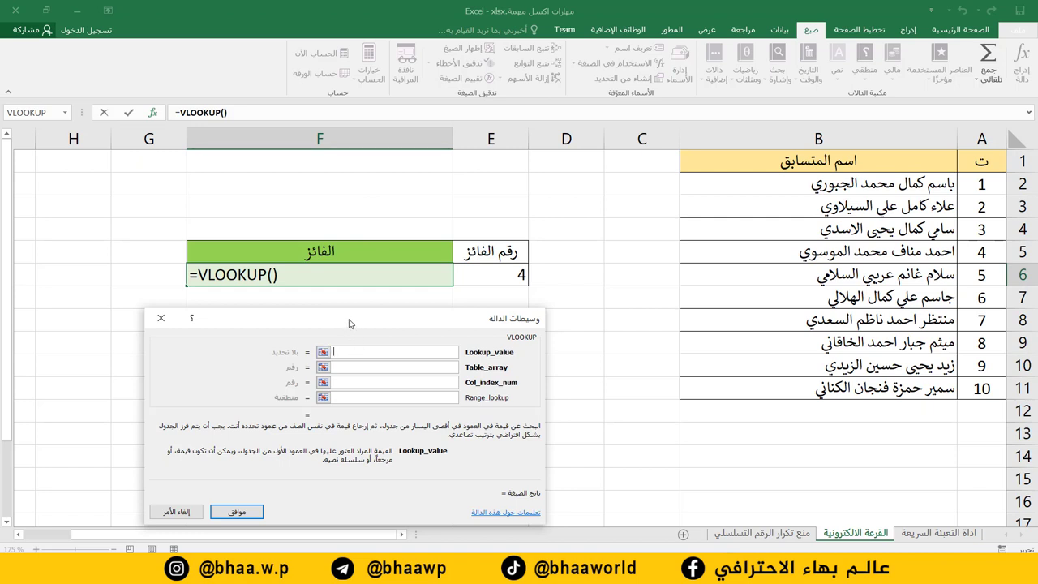
{"action": "left_click_drag", "start_coordinate": [348, 322], "coordinate": [369, 312]}
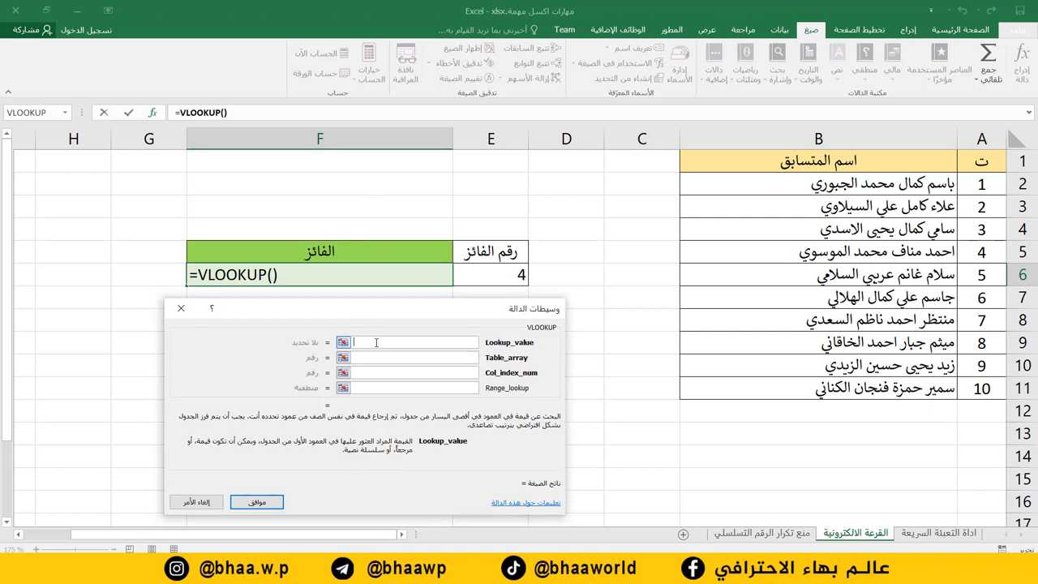
{"action": "left_click", "coordinate": [507, 272]}
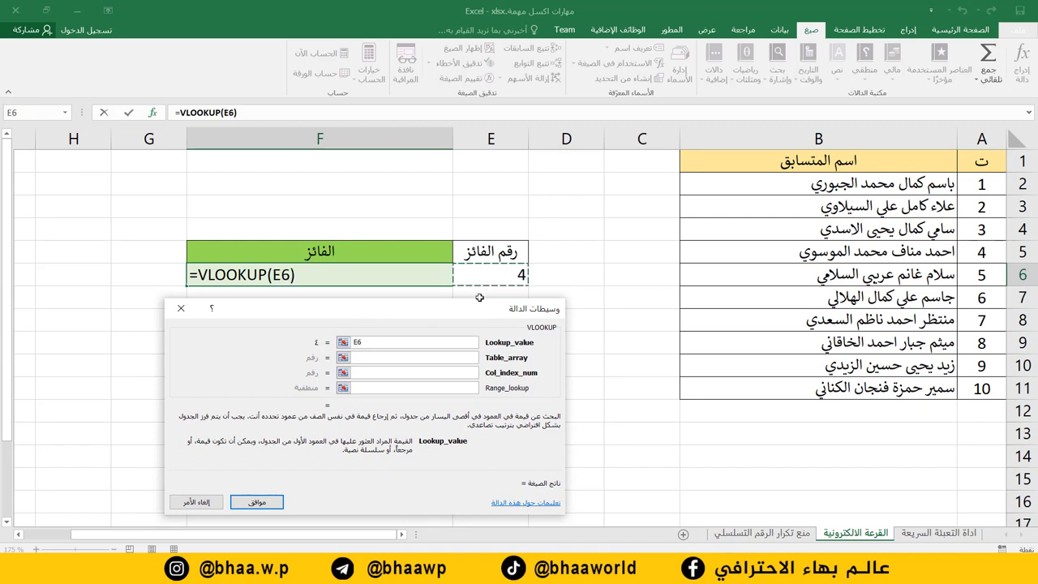
{"action": "left_click", "coordinate": [442, 363]}
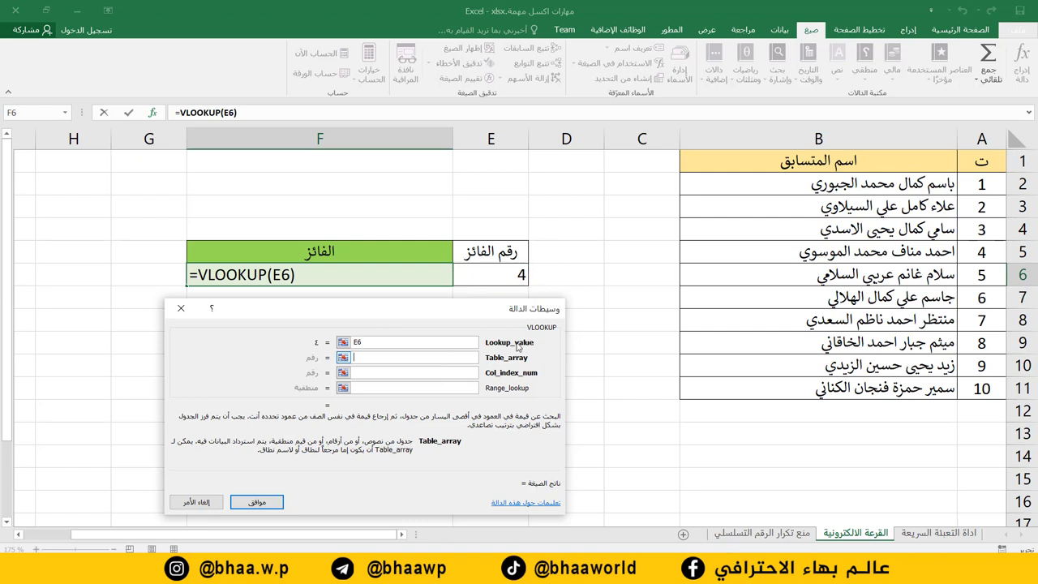
{"action": "left_click_drag", "start_coordinate": [988, 175], "coordinate": [834, 396]}
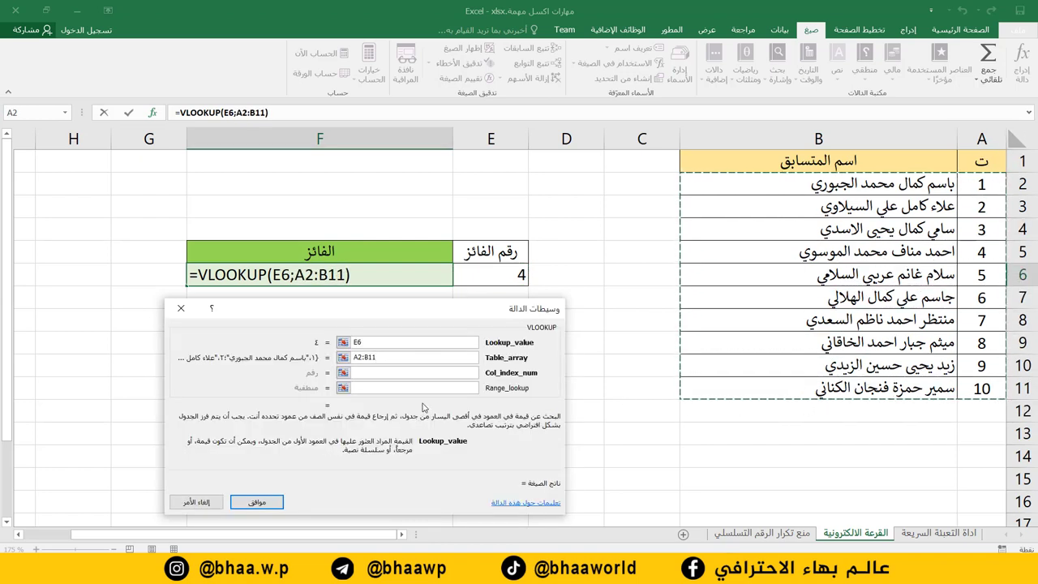
Set column index 2 and range lookup 0, completing =VLOOKUP(E6;A2:B11;2;0).
{"action": "key", "text": "Tab"}
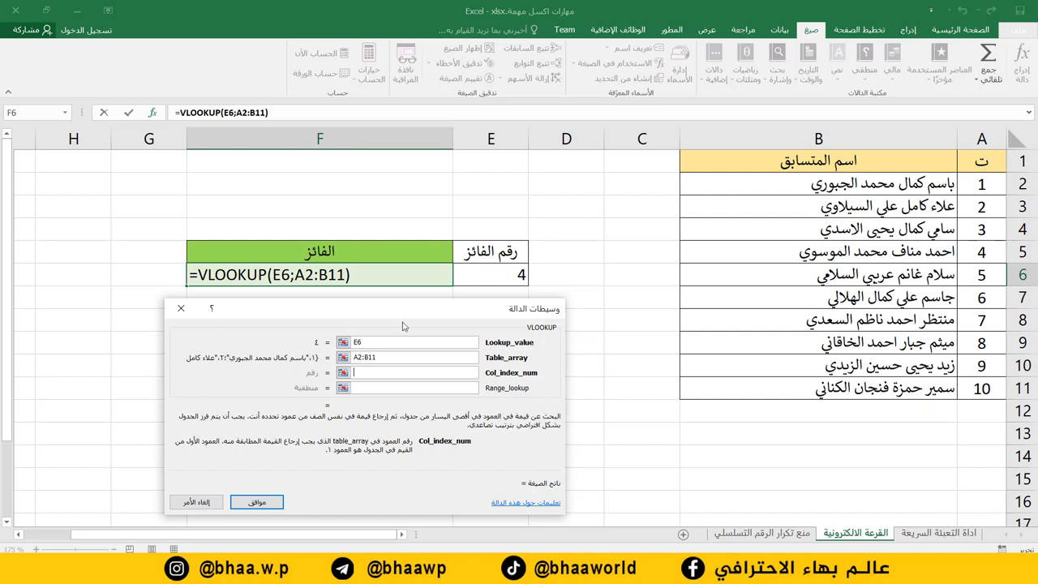
{"action": "type", "text": "2"}
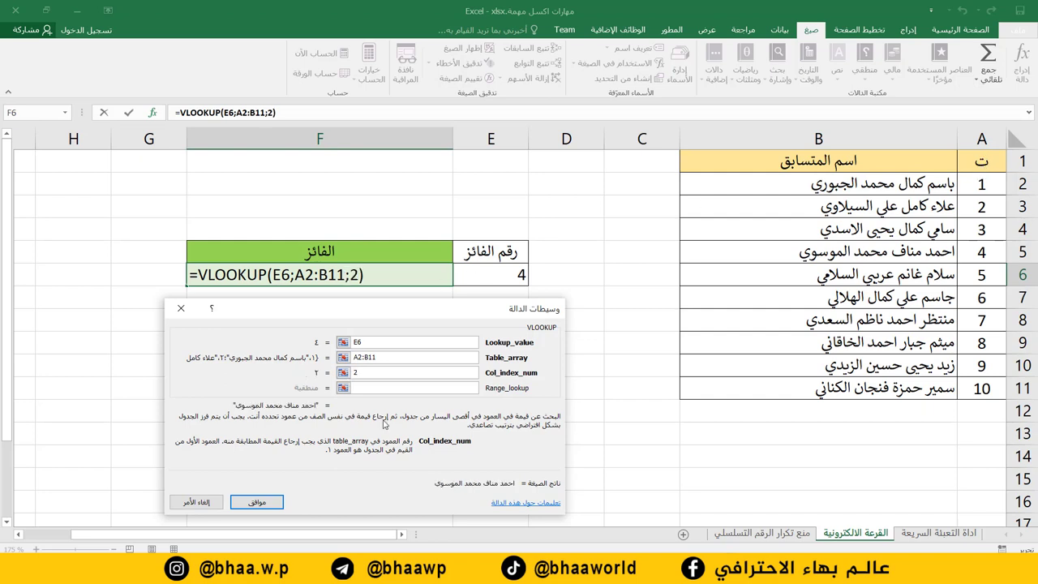
{"action": "left_click", "coordinate": [390, 391]}
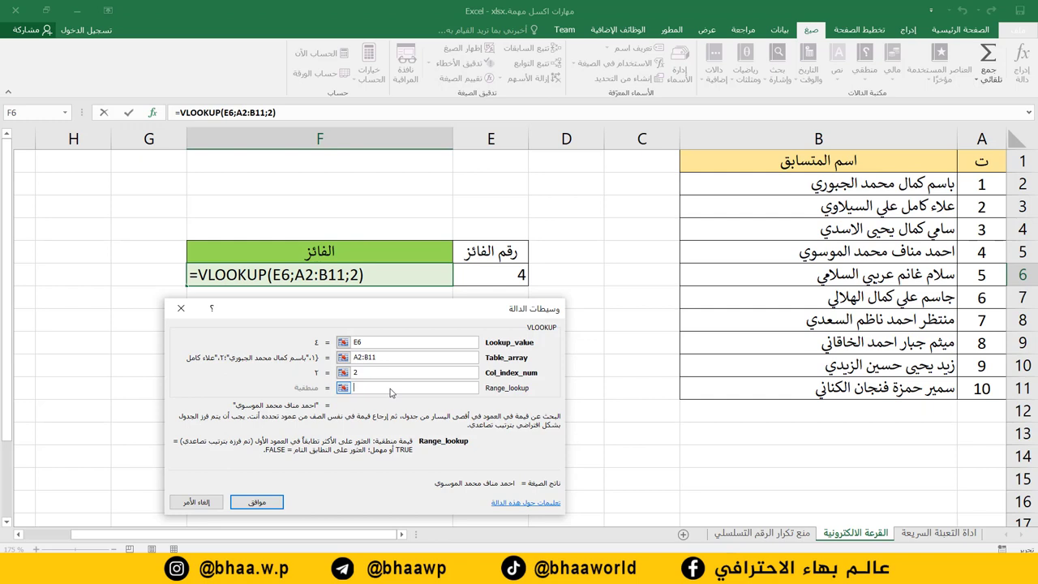
{"action": "type", "text": "0"}
{"action": "key", "text": "shift+Tab"}
{"action": "key", "text": "shift+Tab"}
{"action": "key", "text": "shift+Tab"}
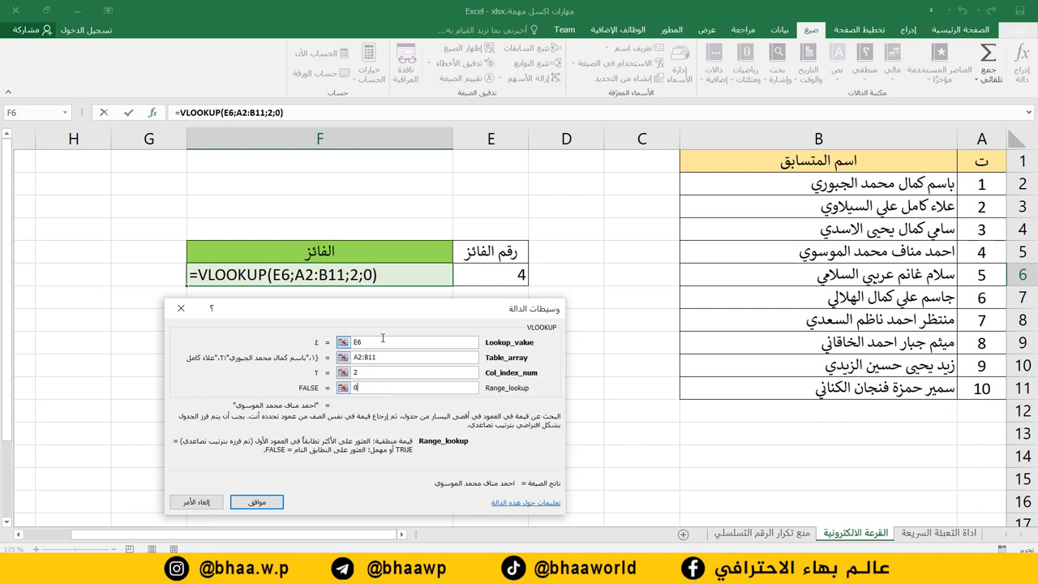
{"action": "key", "text": "Tab"}
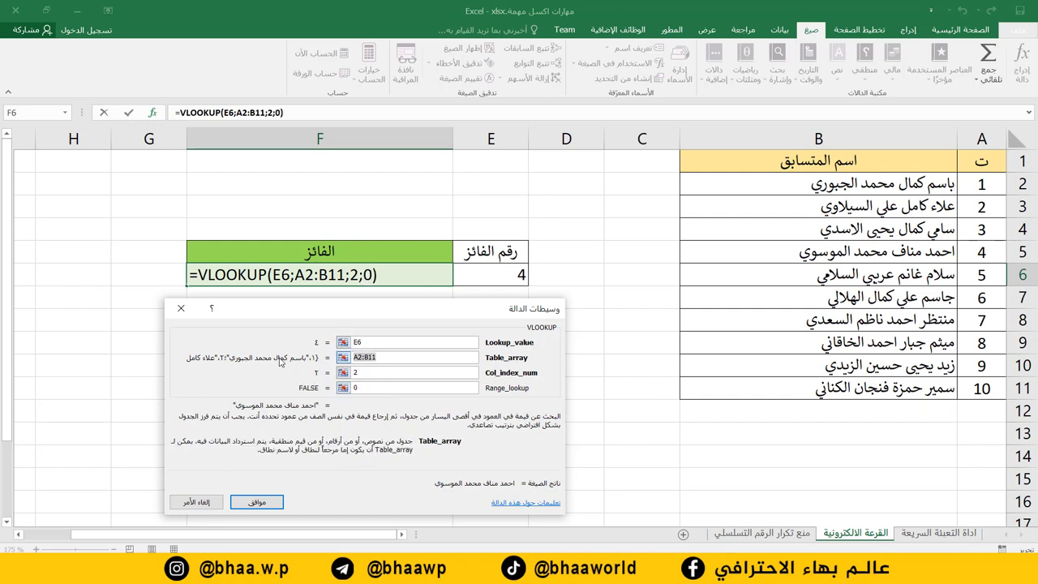
{"action": "key", "text": "Tab"}
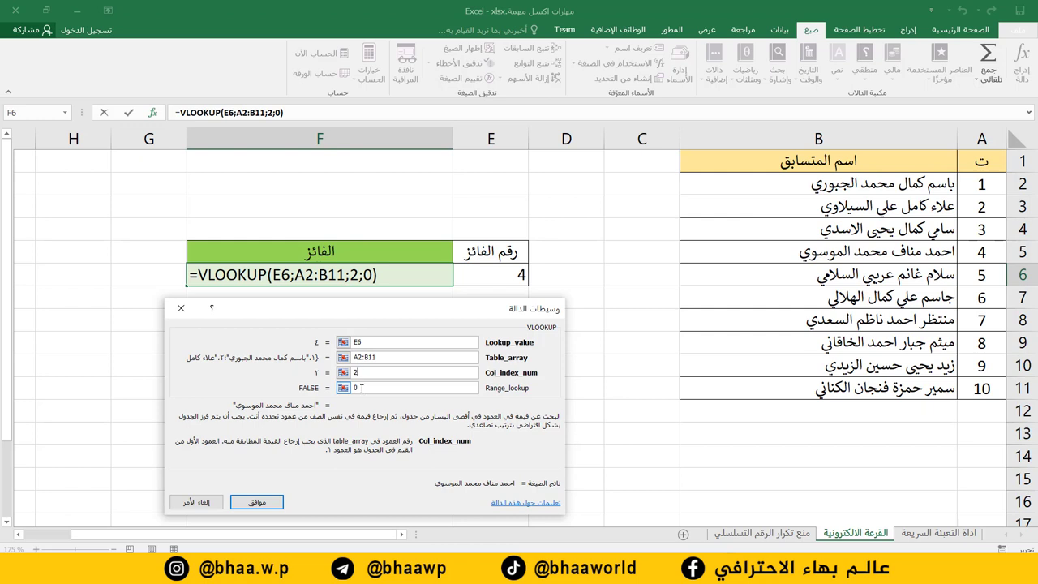
{"action": "left_click", "coordinate": [274, 503]}
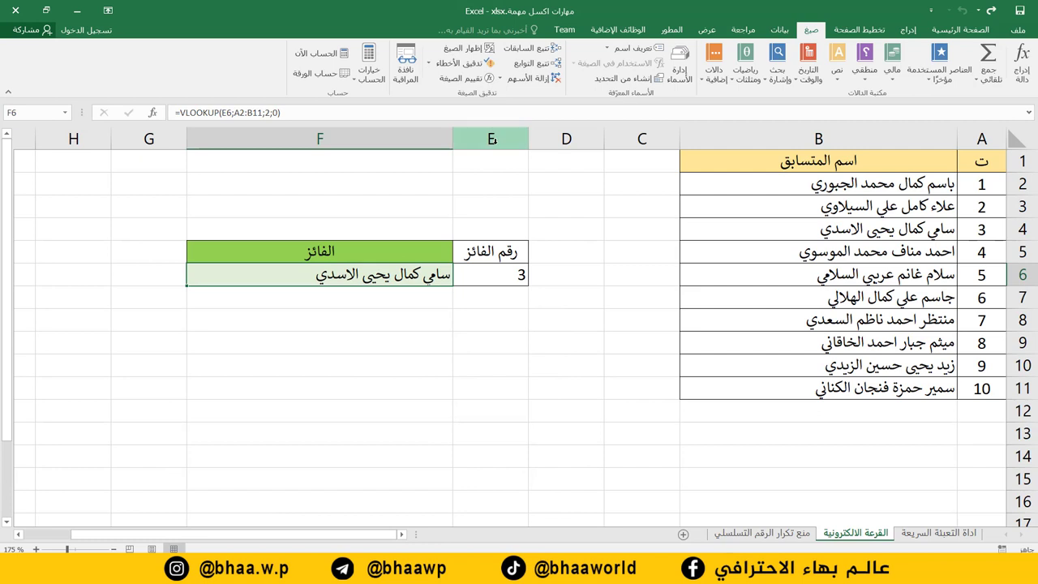
Hide column E so the winner number is no longer visible.
{"action": "left_click", "coordinate": [493, 142]}
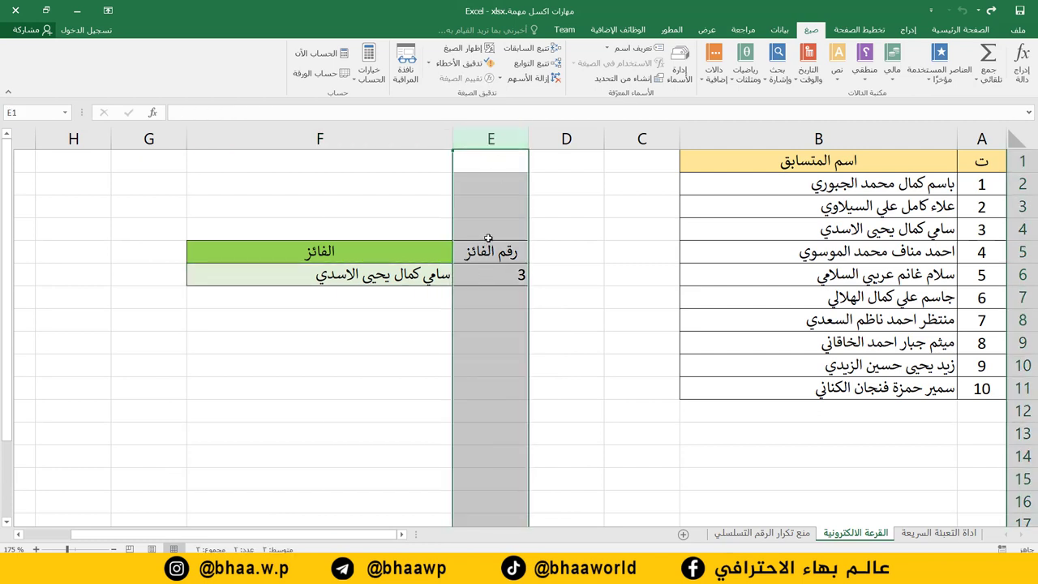
{"action": "right_click", "coordinate": [491, 142]}
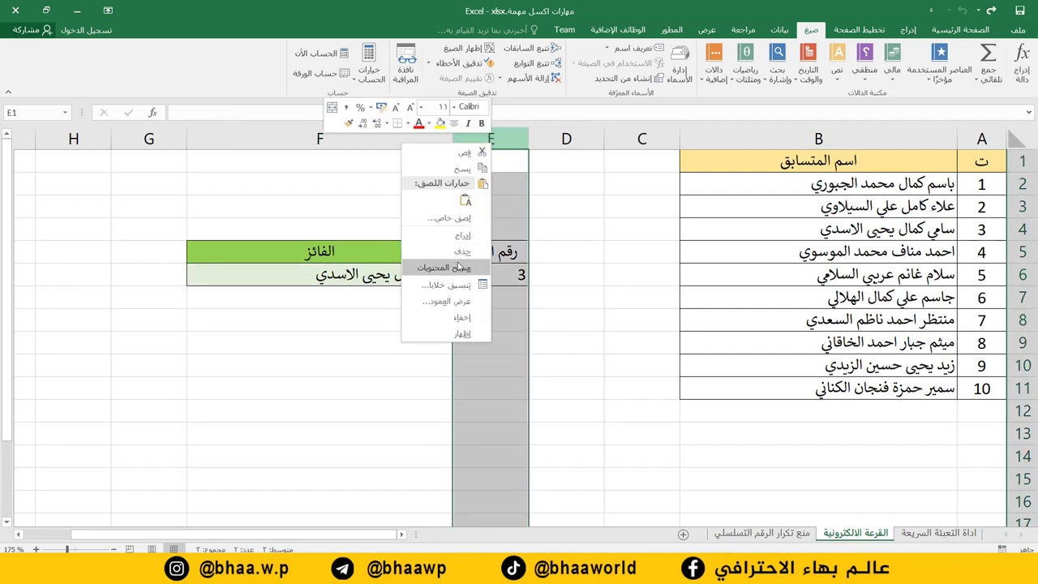
{"action": "left_click", "coordinate": [459, 317]}
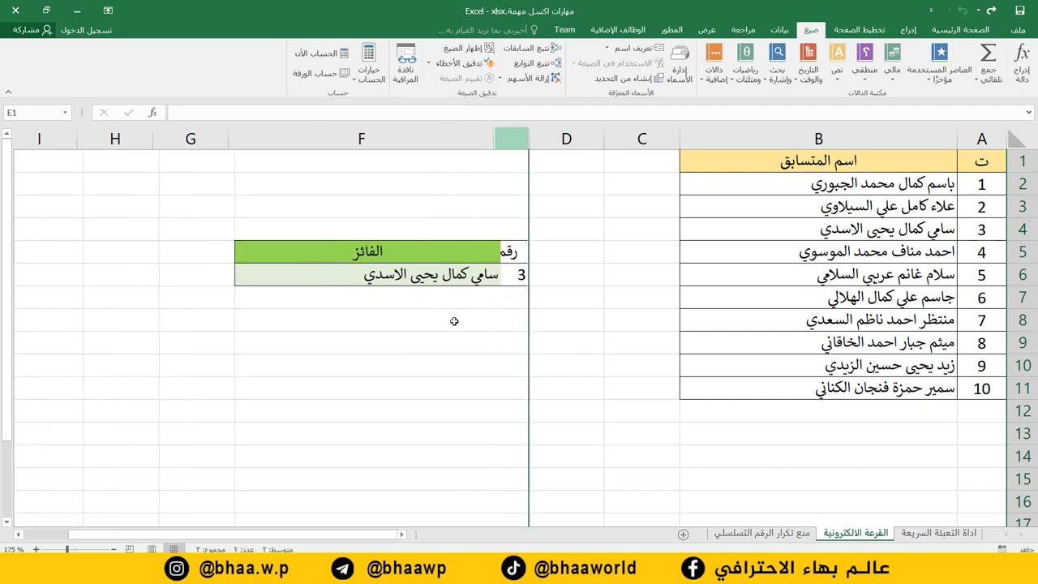
{"action": "left_click", "coordinate": [421, 324]}
Centre the winner's name in F6.
{"action": "left_click", "coordinate": [448, 280]}
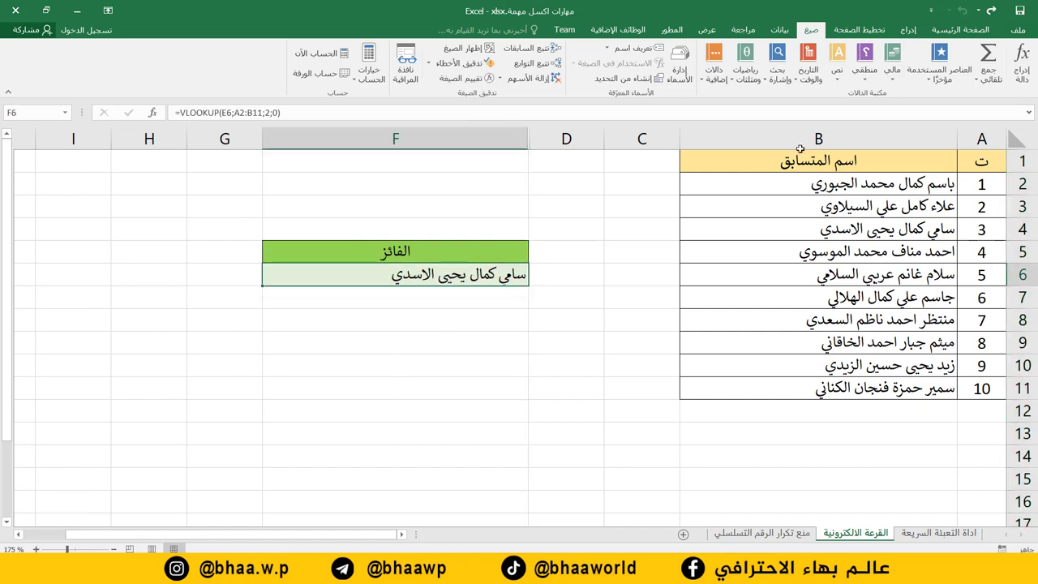
{"action": "left_click", "coordinate": [960, 29]}
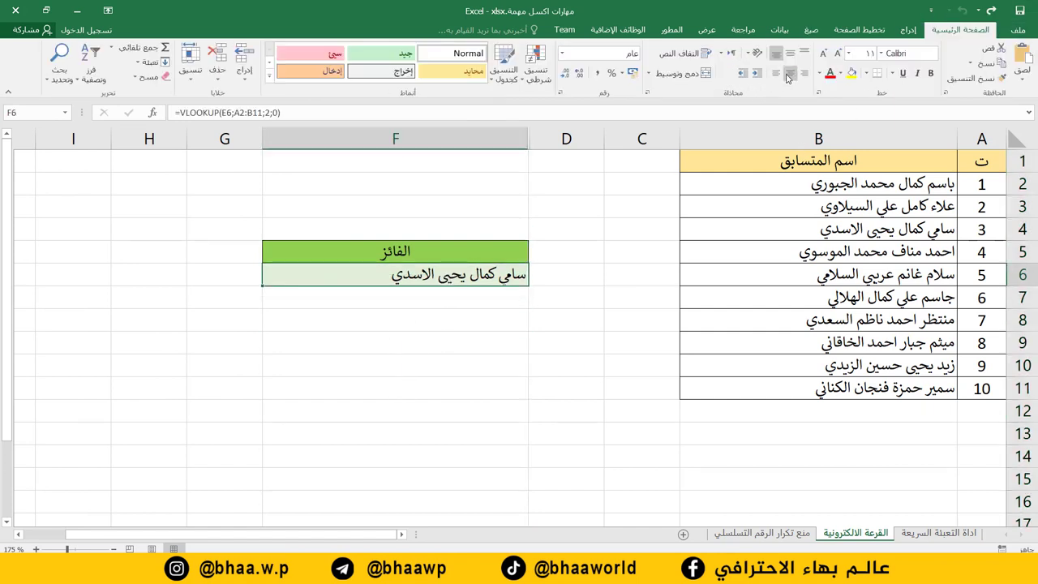
{"action": "left_click", "coordinate": [790, 72]}
{"action": "left_click", "coordinate": [475, 372]}
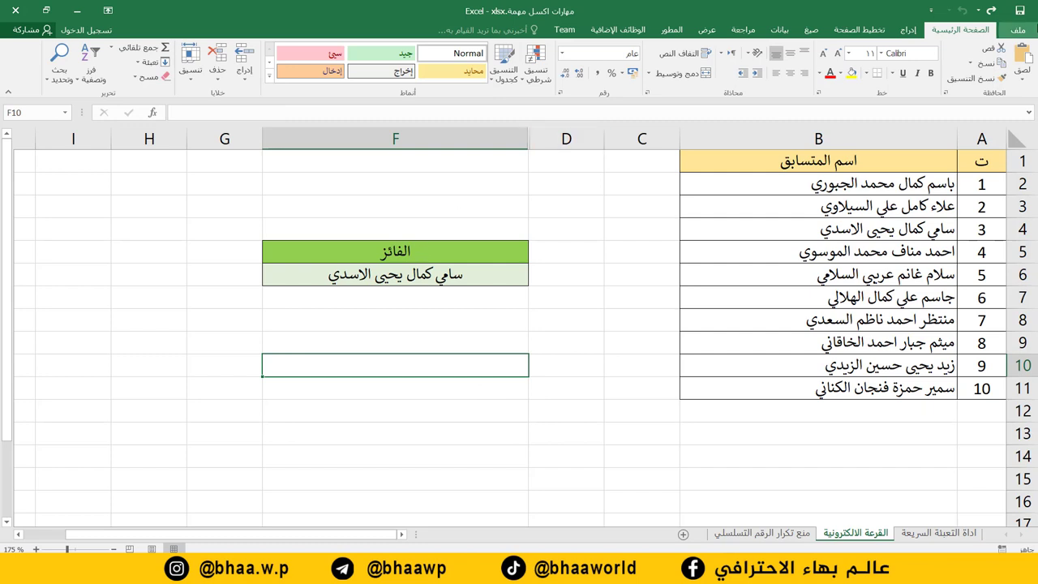
Recalculate eight times with Calculate Now to draw new random winners.
{"action": "left_click", "coordinate": [811, 29]}
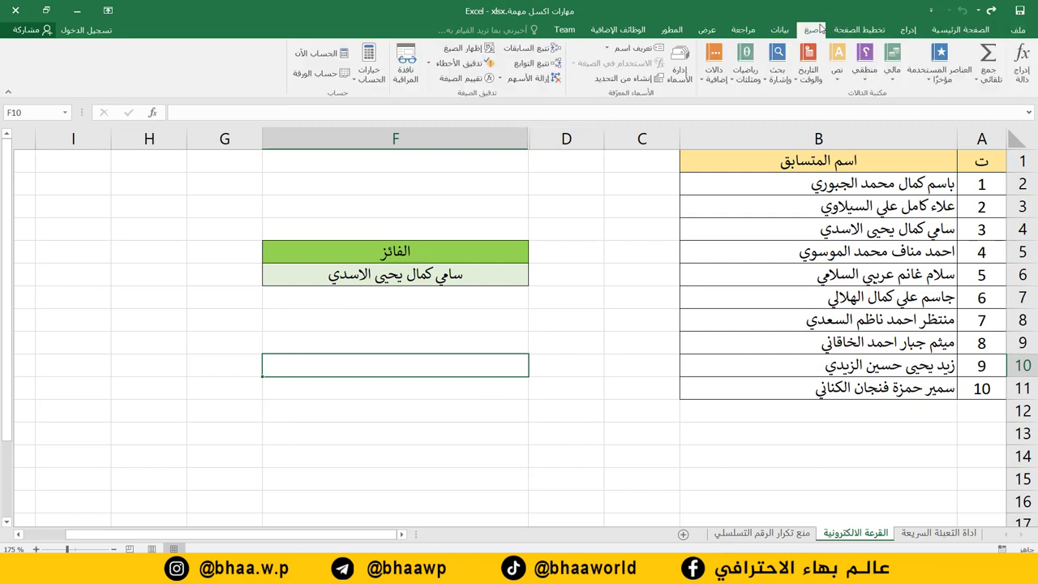
{"action": "left_click", "coordinate": [310, 55]}
{"action": "left_click", "coordinate": [311, 56]}
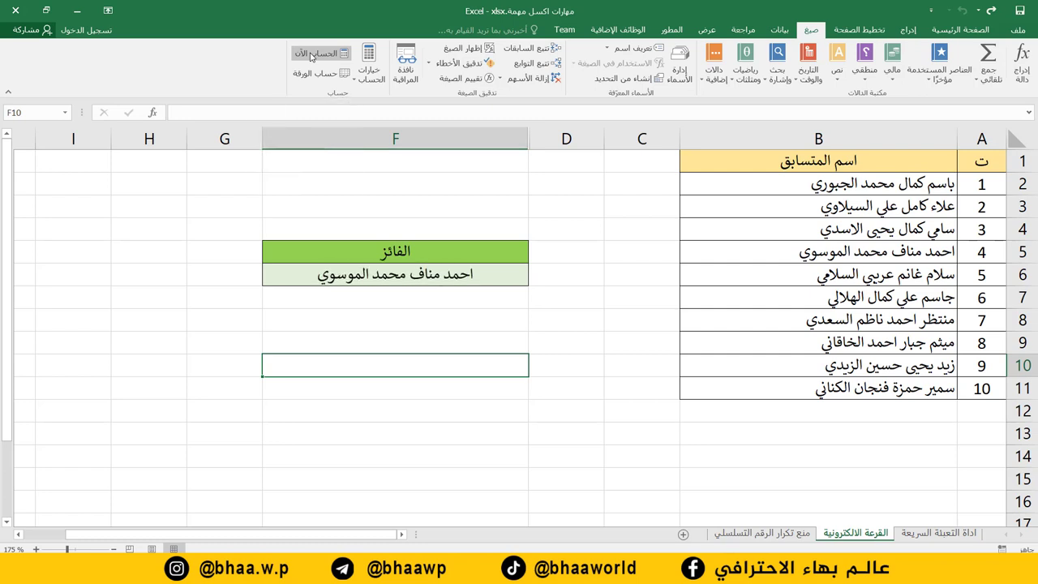
{"action": "left_click", "coordinate": [310, 55]}
{"action": "left_click", "coordinate": [310, 55]}
{"action": "left_click", "coordinate": [310, 56]}
{"action": "left_click", "coordinate": [310, 55]}
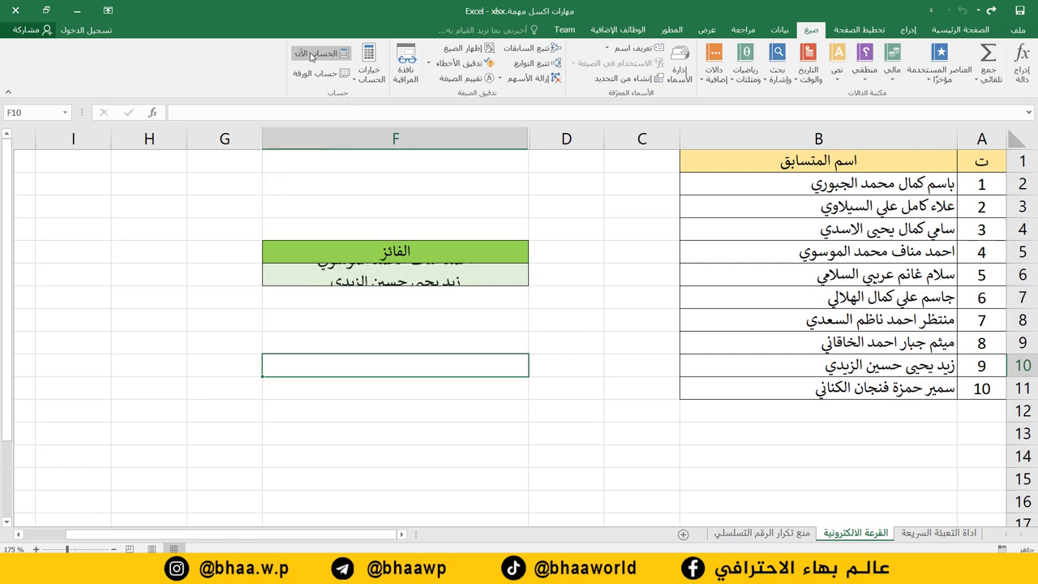
{"action": "left_click", "coordinate": [310, 55]}
{"action": "left_click", "coordinate": [310, 55]}
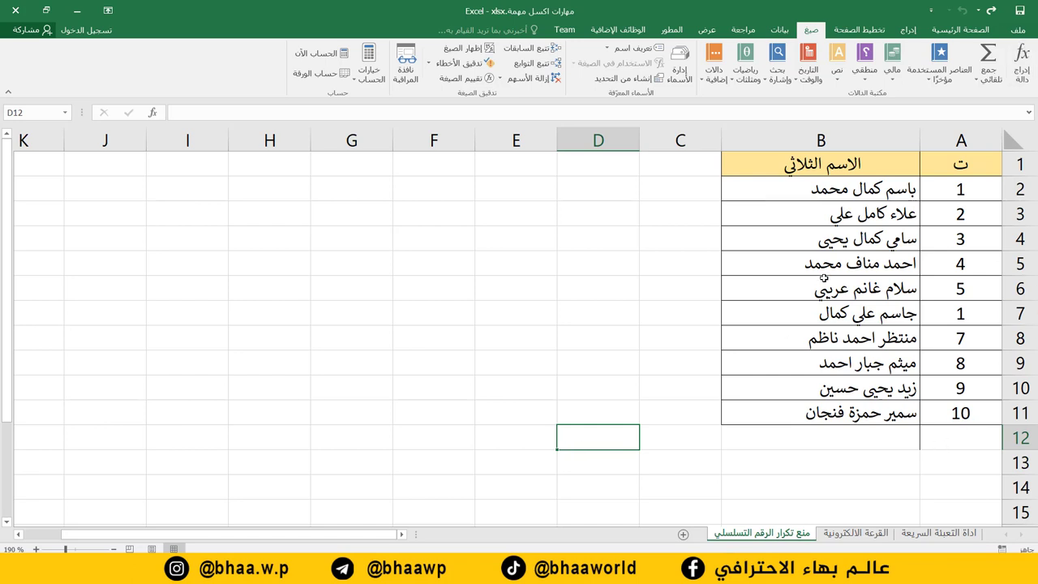
Select cell A12, just below the ten numbered serials.
{"action": "left_click", "coordinate": [956, 442]}
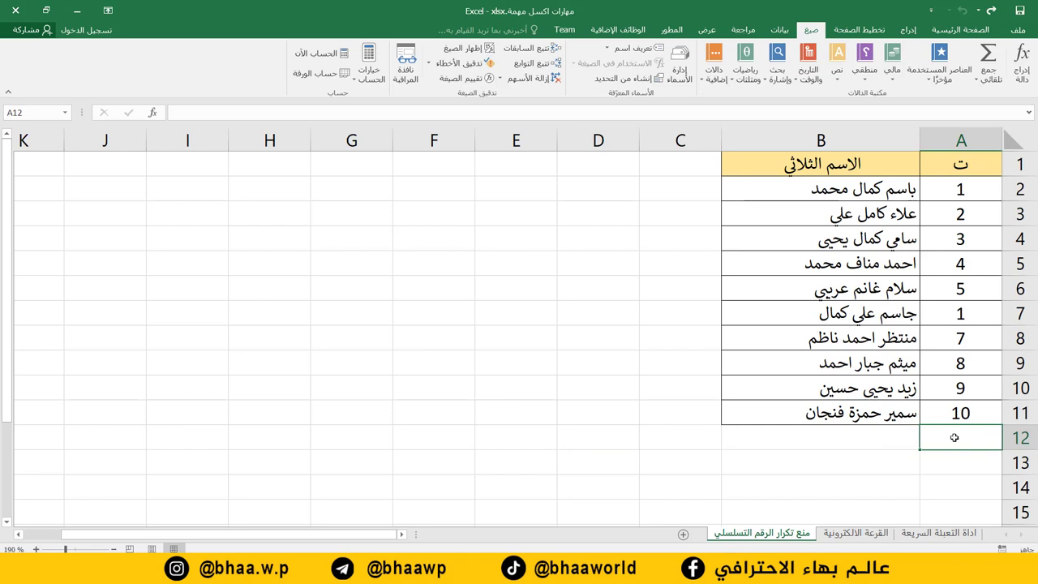
{"action": "left_click", "coordinate": [879, 438]}
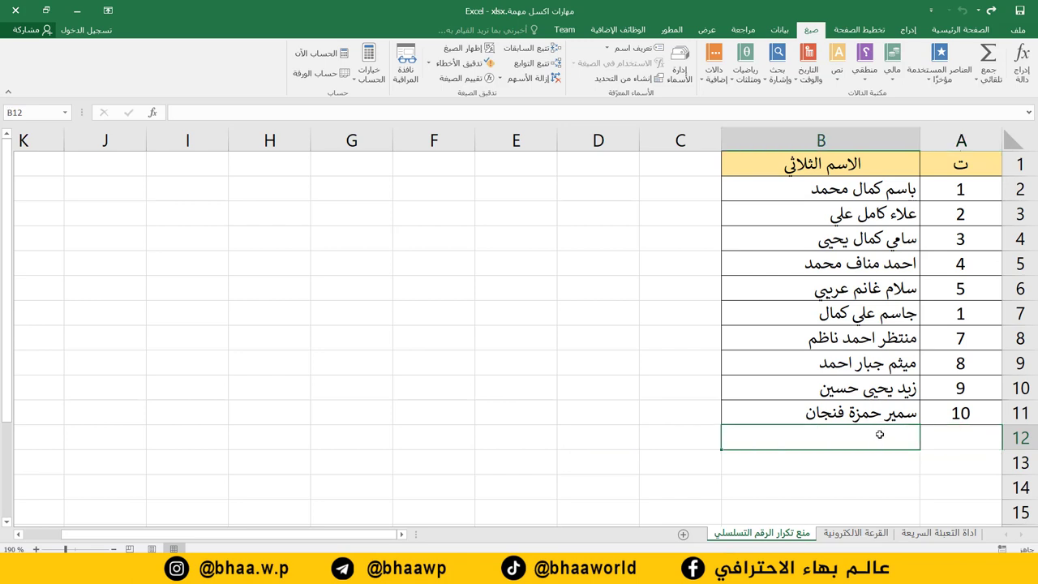
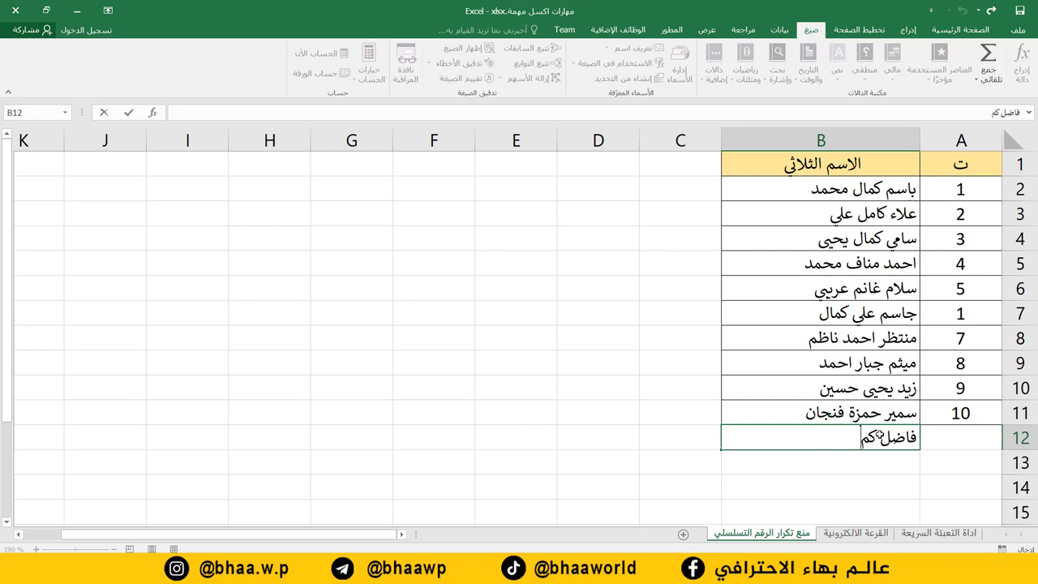
{"action": "key", "text": "Return"}
{"action": "left_click", "coordinate": [948, 432]}
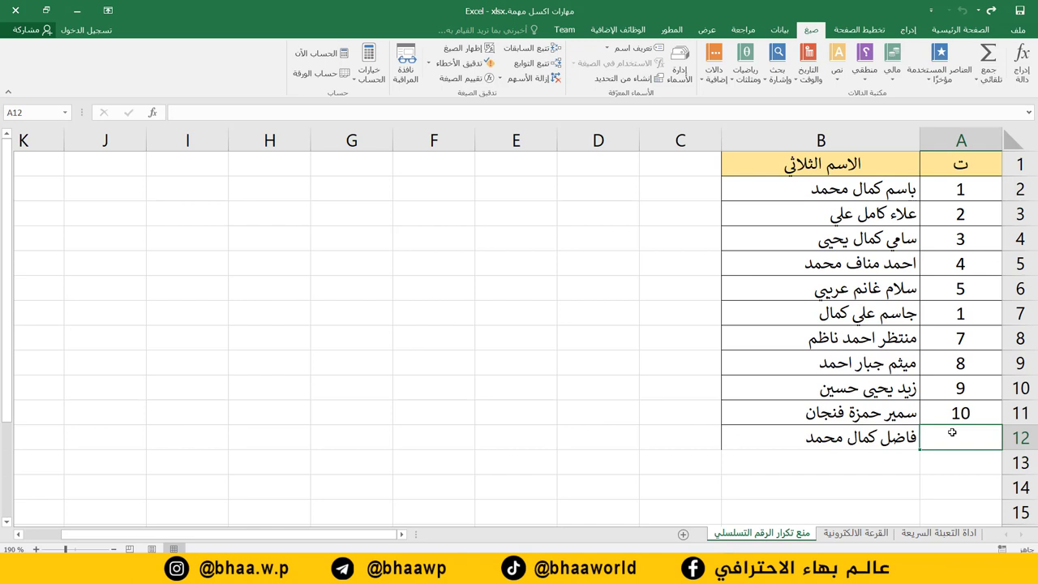
{"action": "type", "text": "10"}
{"action": "key", "text": "Return"}
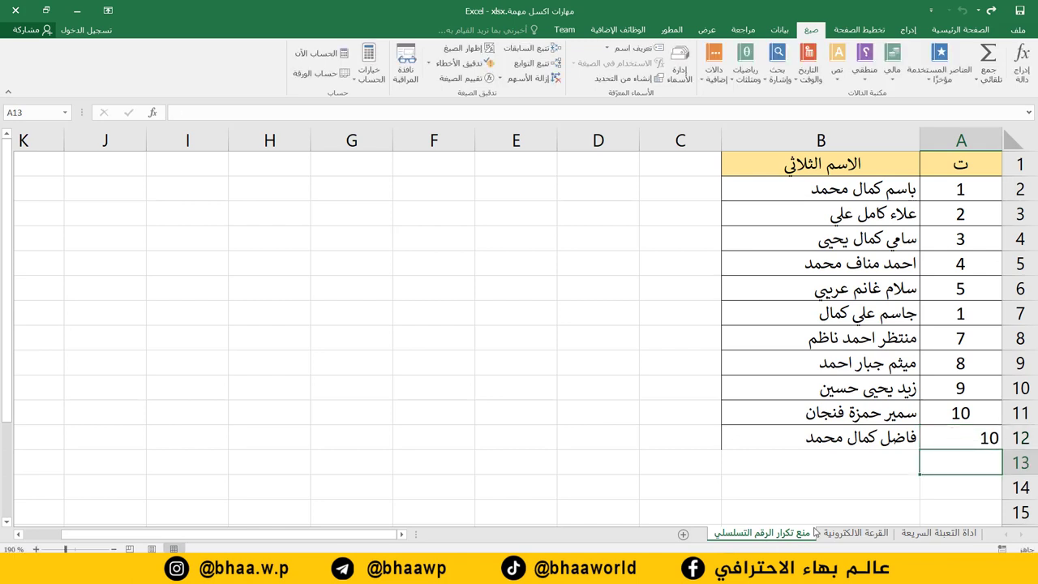
{"action": "left_click", "coordinate": [913, 486]}
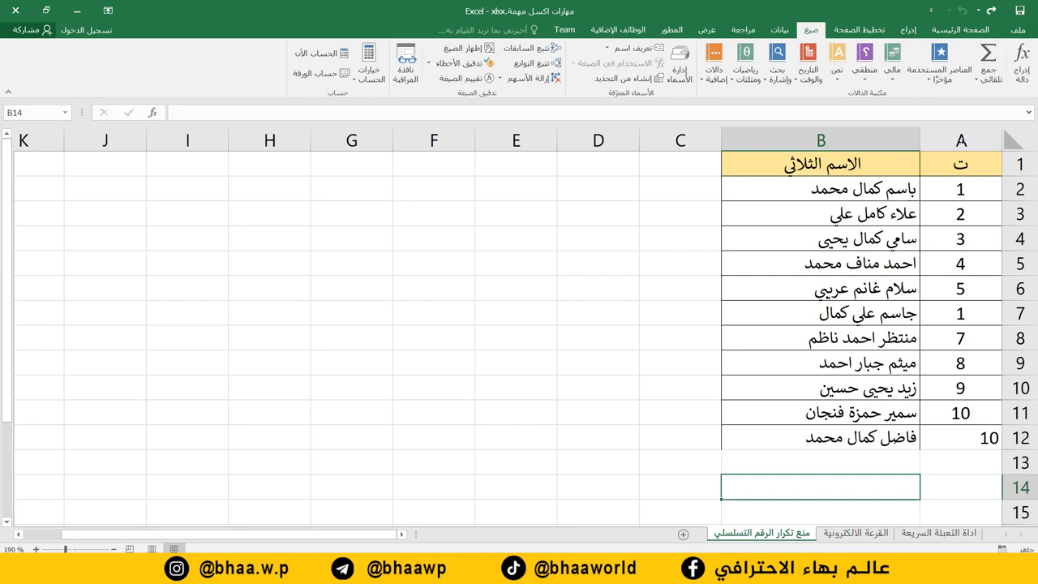
{"action": "left_click", "coordinate": [961, 140]}
{"action": "left_click", "coordinate": [972, 29]}
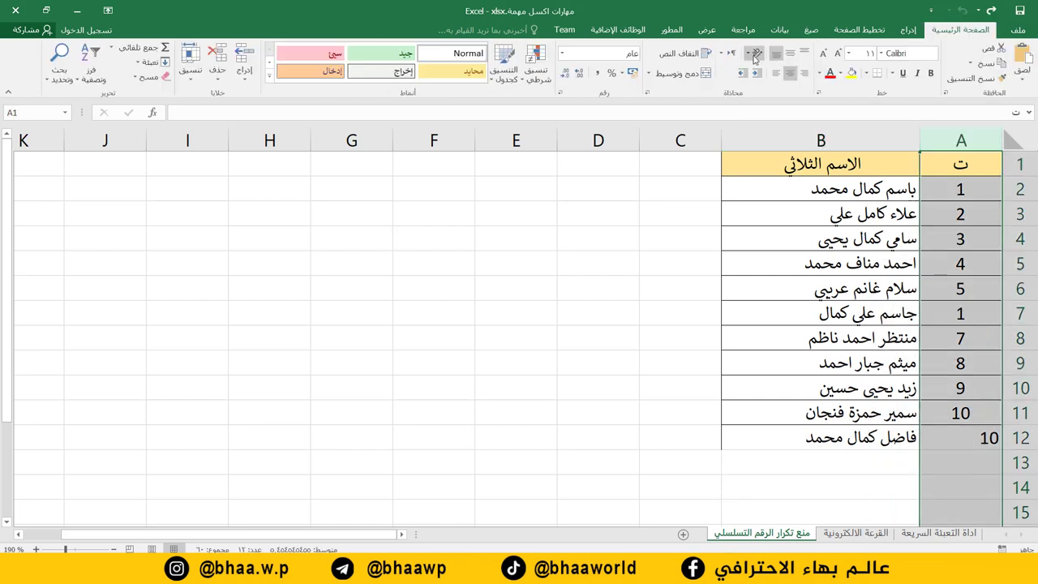
{"action": "left_click", "coordinate": [791, 74]}
{"action": "left_click", "coordinate": [791, 75]}
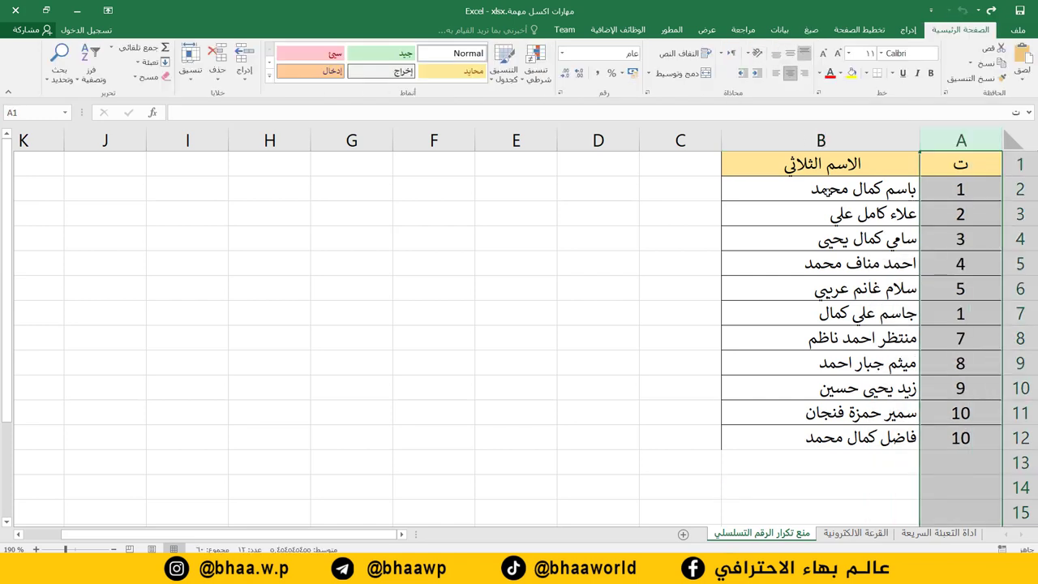
{"action": "left_click", "coordinate": [958, 438]}
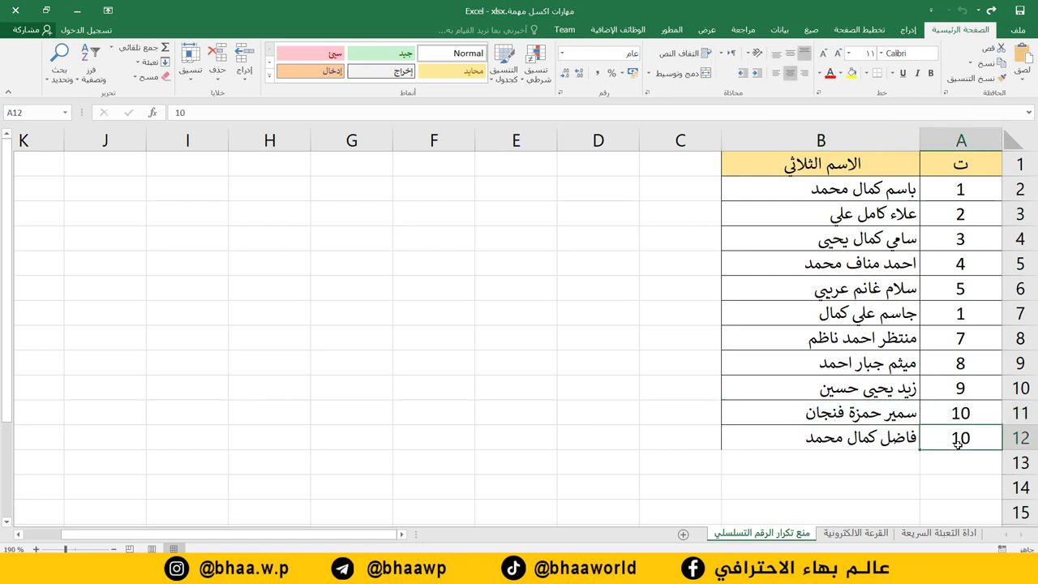
{"action": "type", "text": "1"}
{"action": "key", "text": "Return"}
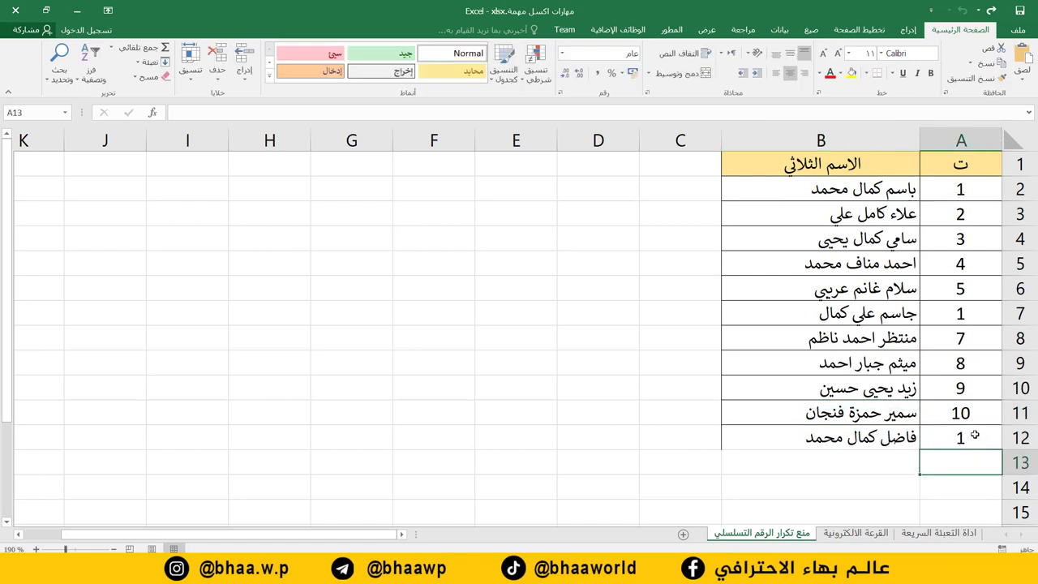
{"action": "left_click_drag", "start_coordinate": [959, 189], "coordinate": [819, 189]}
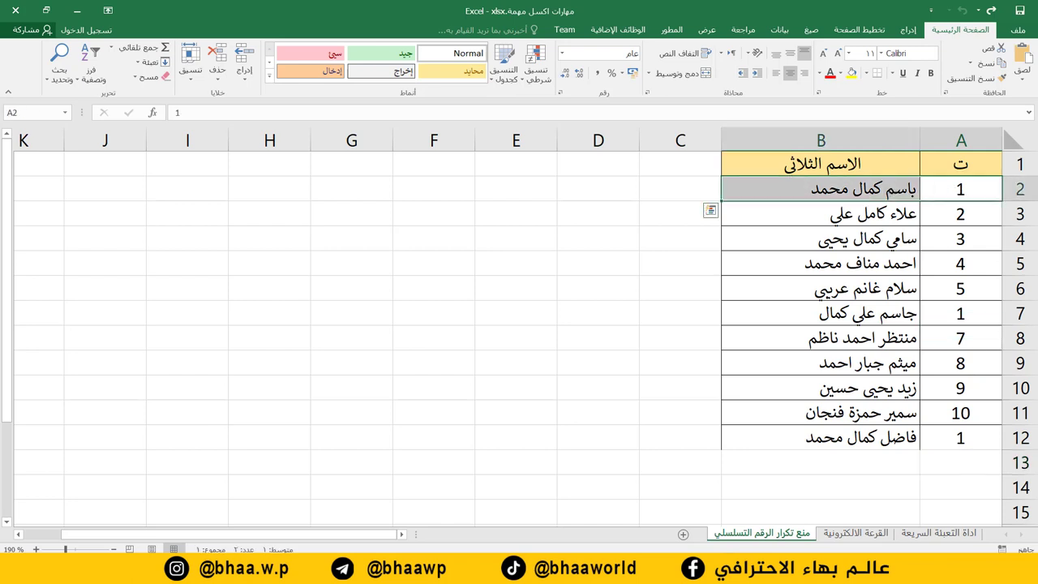
{"action": "left_click", "coordinate": [957, 443]}
{"action": "left_click_drag", "start_coordinate": [884, 438], "coordinate": [895, 452]}
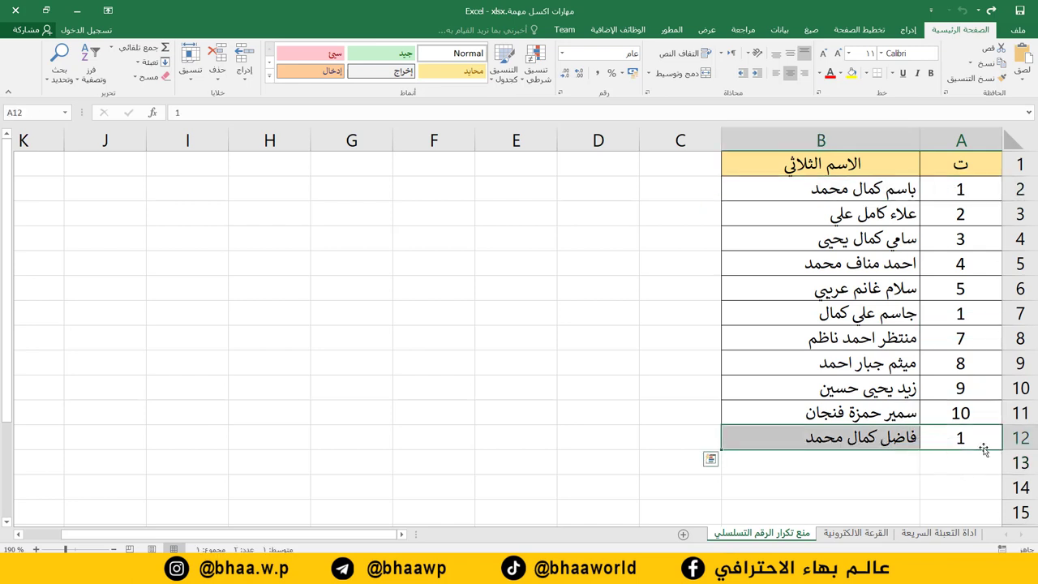
{"action": "left_click", "coordinate": [965, 441]}
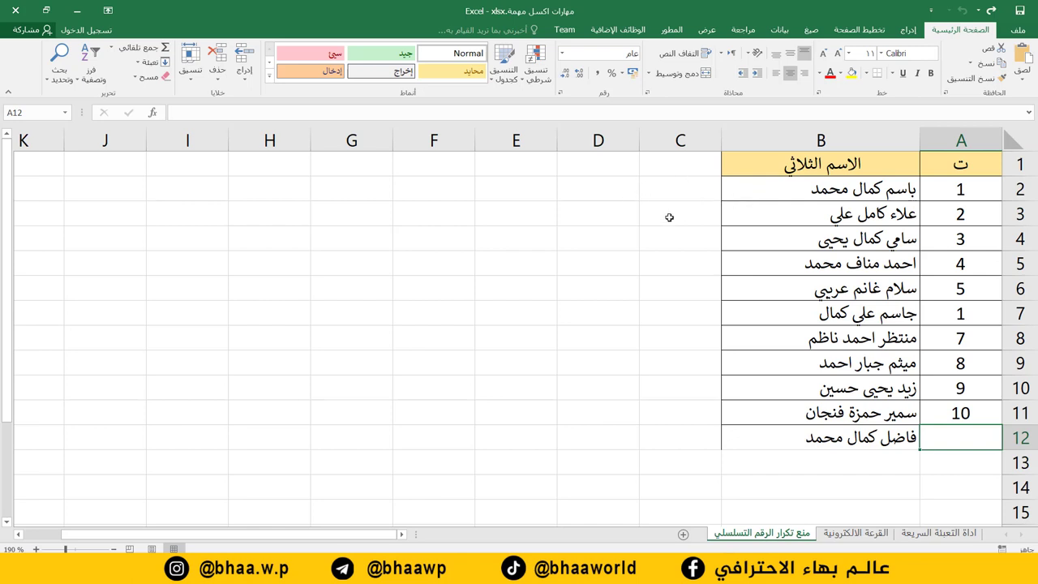
{"action": "left_click", "coordinate": [678, 190]}
{"action": "left_click", "coordinate": [573, 187]}
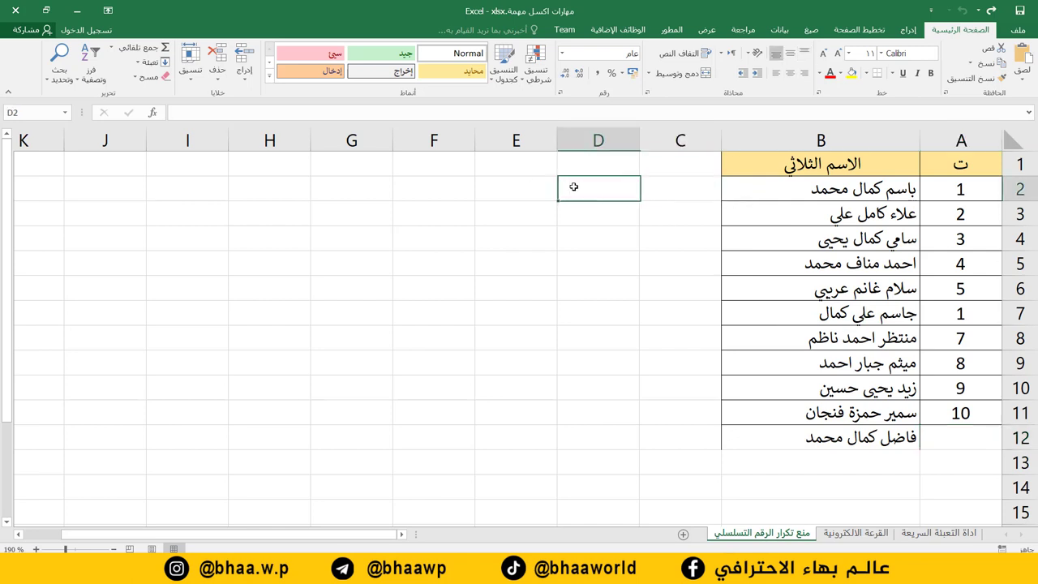
Select C2 for the duplicate count, after checking the serial value in A2.
{"action": "key", "text": "Tab"}
{"action": "key", "text": "Tab"}
{"action": "left_click", "coordinate": [691, 197]}
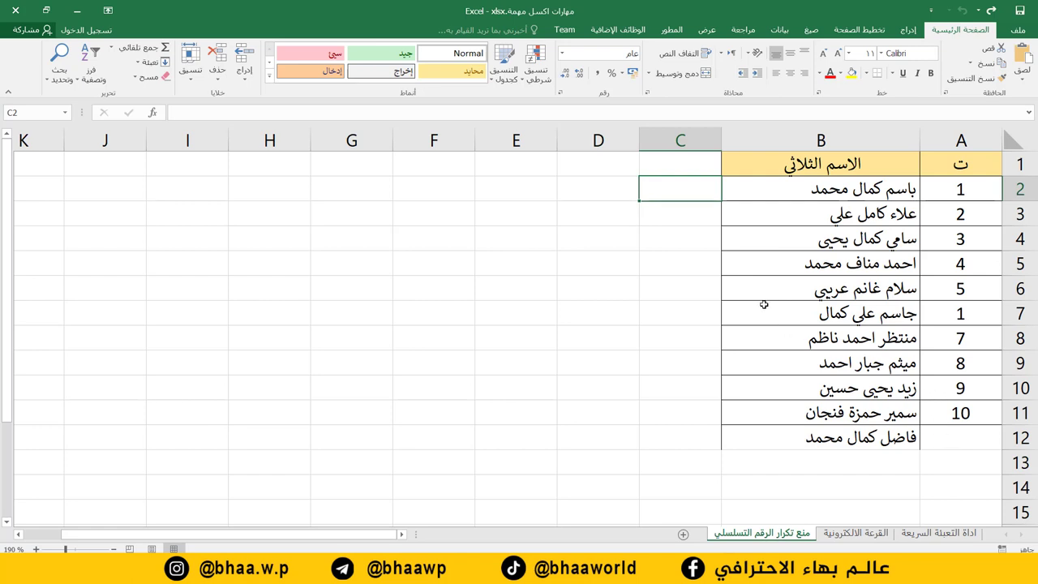
{"action": "left_click", "coordinate": [969, 188]}
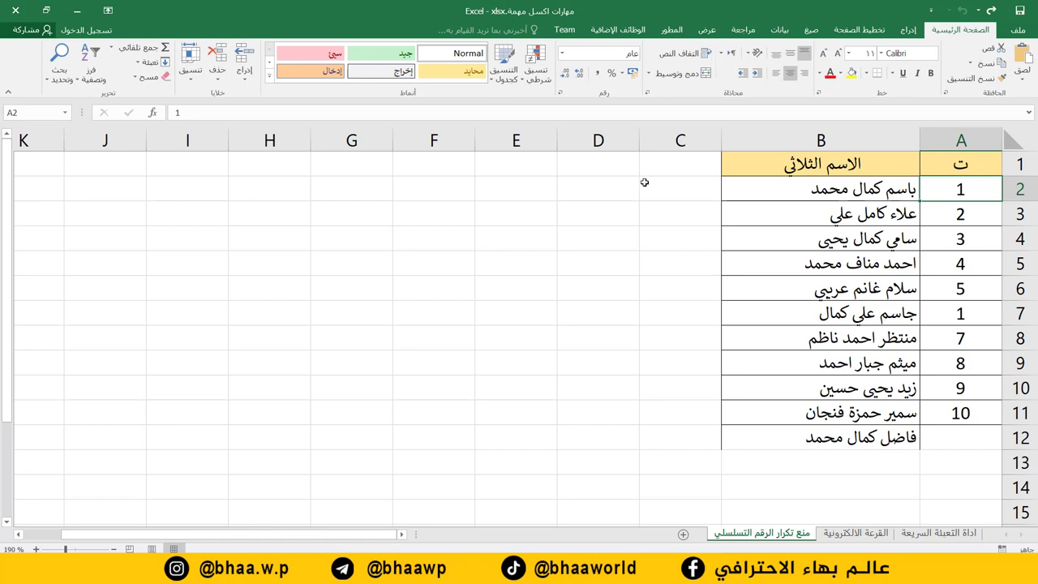
{"action": "left_click", "coordinate": [679, 186]}
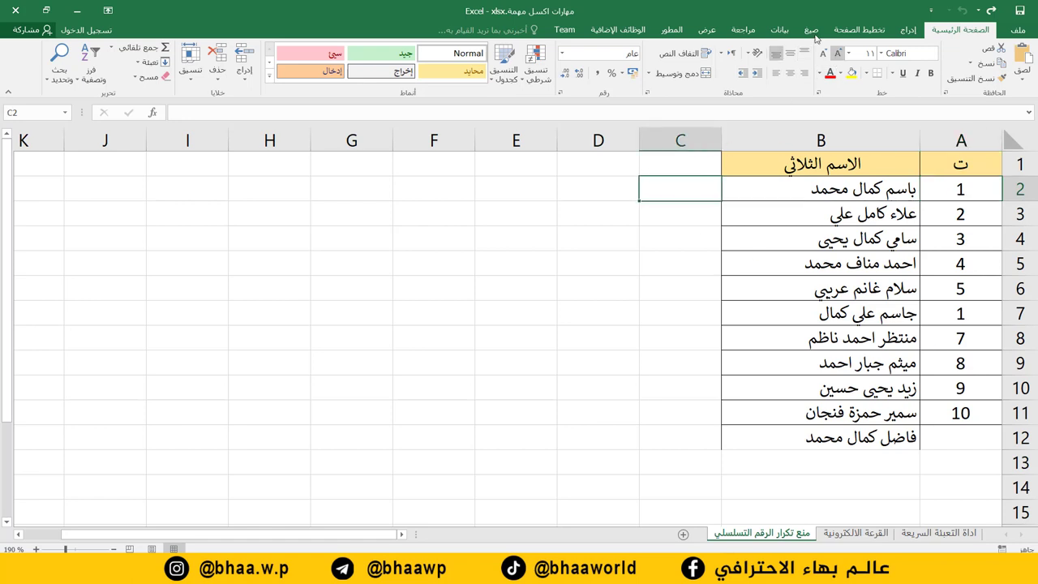
Insert COUNTIF into C2 with Range A:A and Criteria A2, returning 2.
{"action": "left_click", "coordinate": [810, 31]}
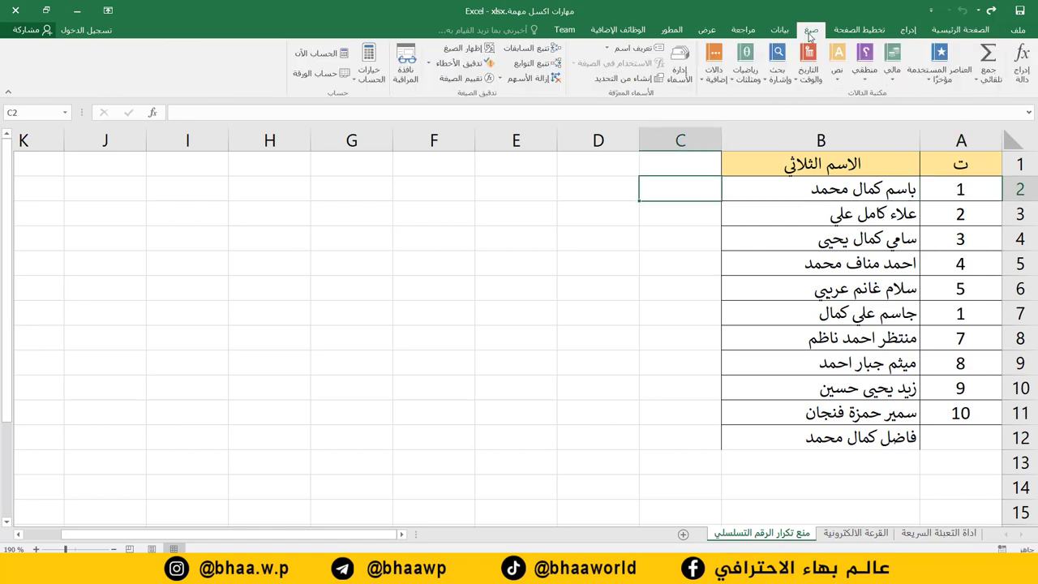
{"action": "left_click", "coordinate": [717, 81]}
{"action": "mouse_move", "coordinate": [698, 96]}
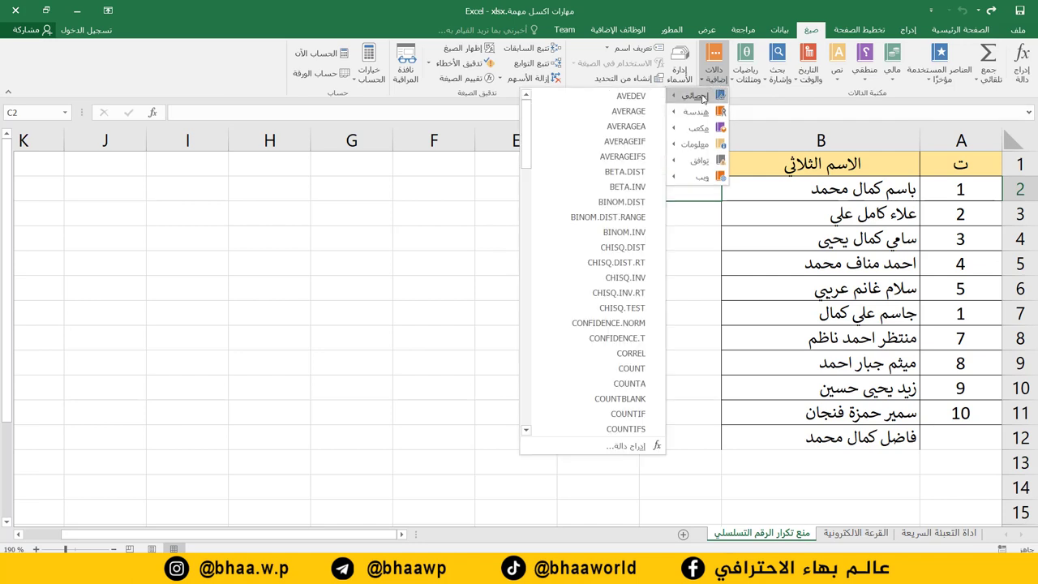
{"action": "scroll", "coordinate": [592, 373], "scroll_direction": "down", "scroll_amount": 2}
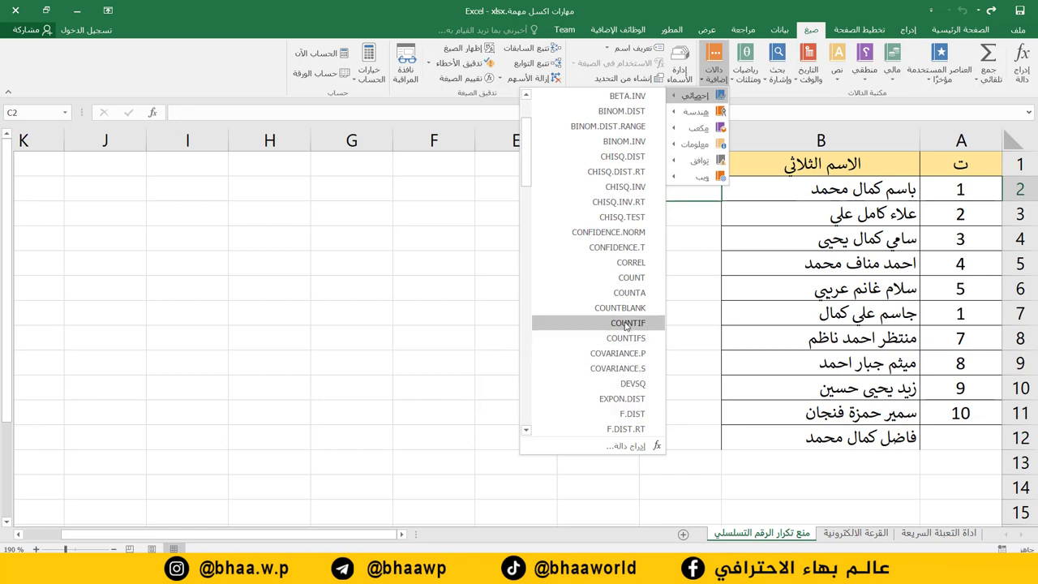
{"action": "left_click", "coordinate": [627, 323]}
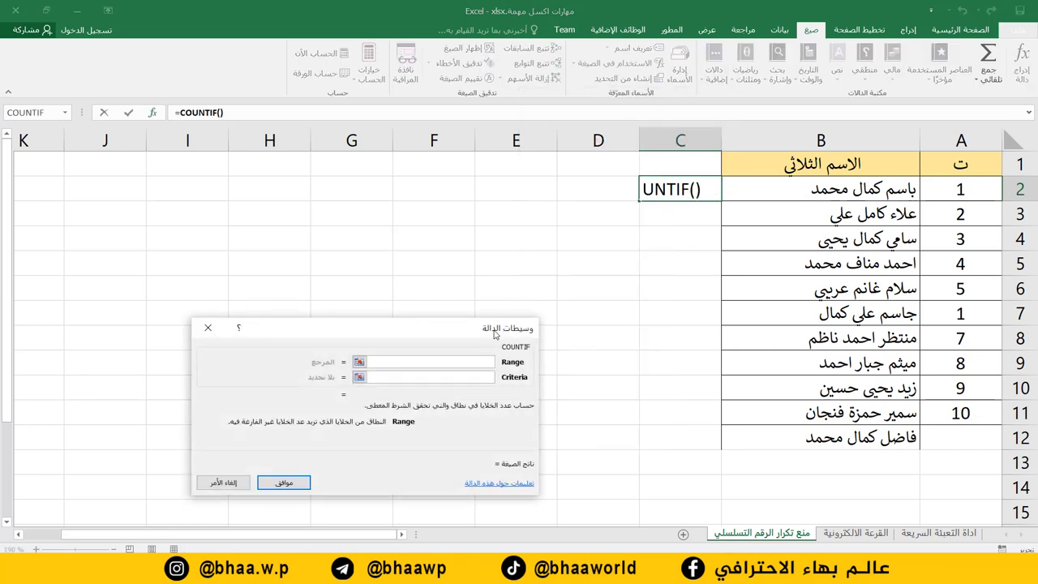
{"action": "left_click_drag", "start_coordinate": [497, 332], "coordinate": [487, 212]}
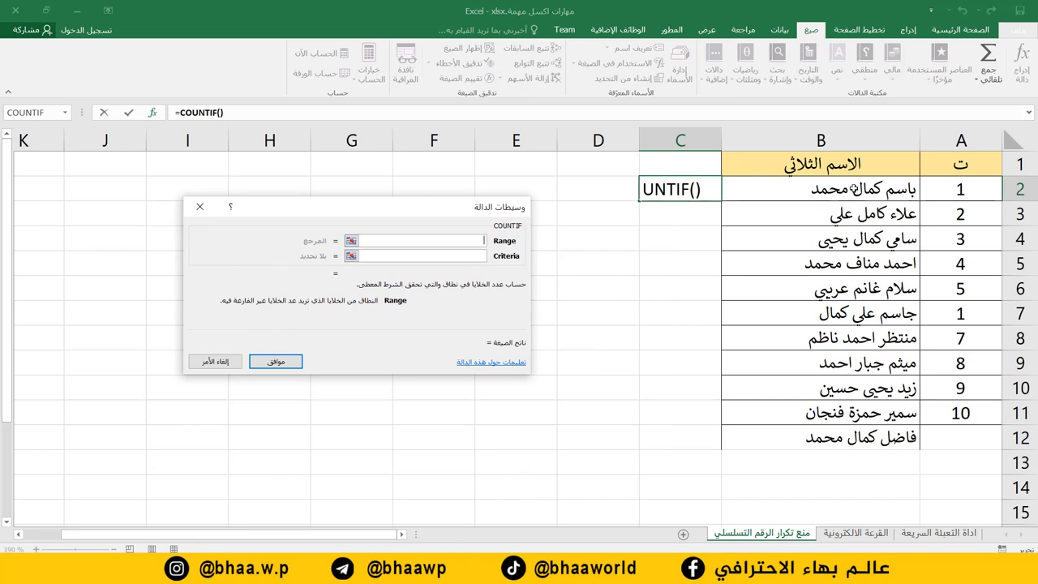
{"action": "left_click", "coordinate": [960, 140]}
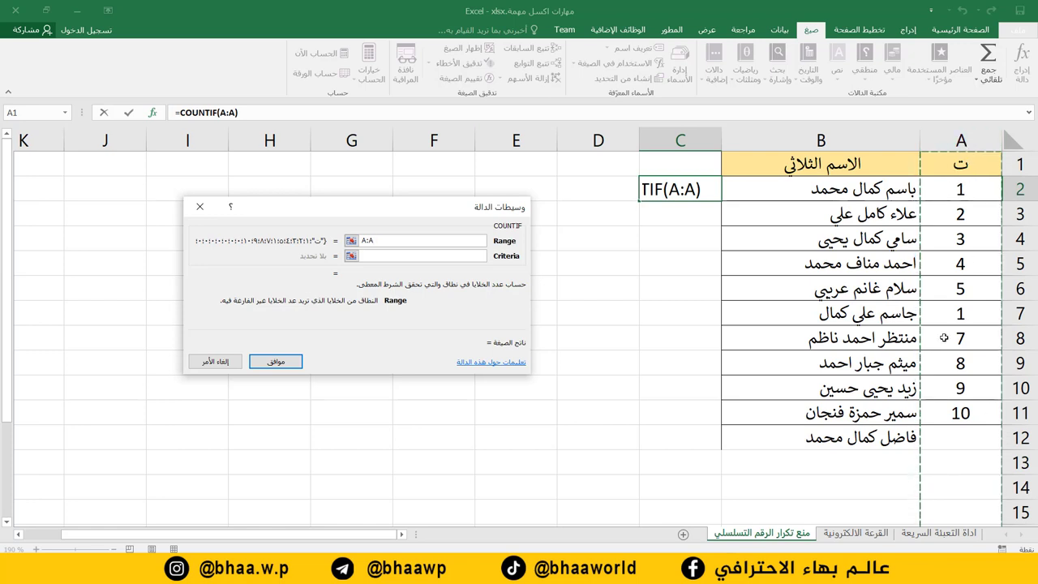
{"action": "left_click", "coordinate": [971, 173]}
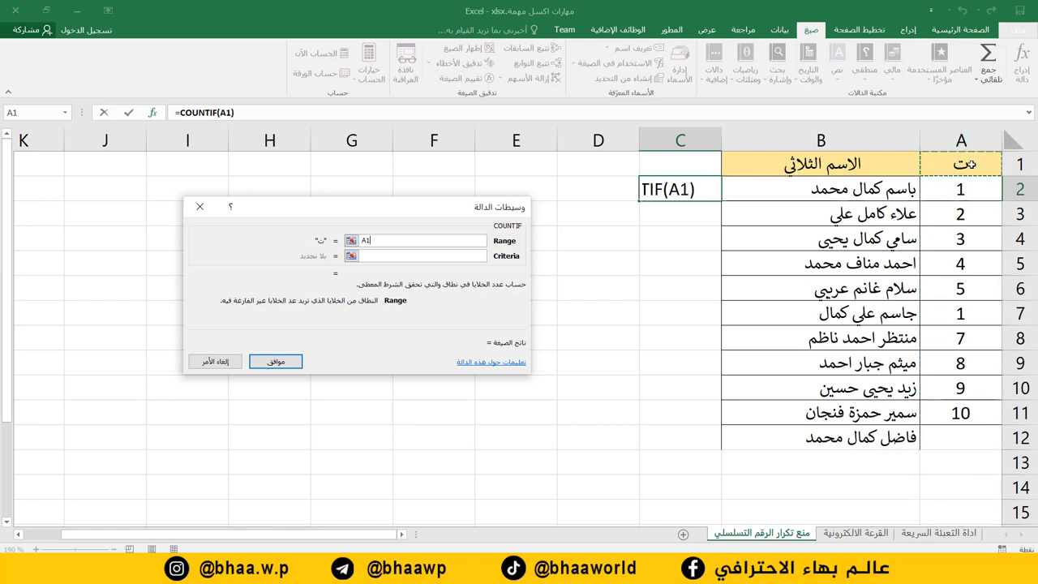
{"action": "left_click", "coordinate": [961, 140]}
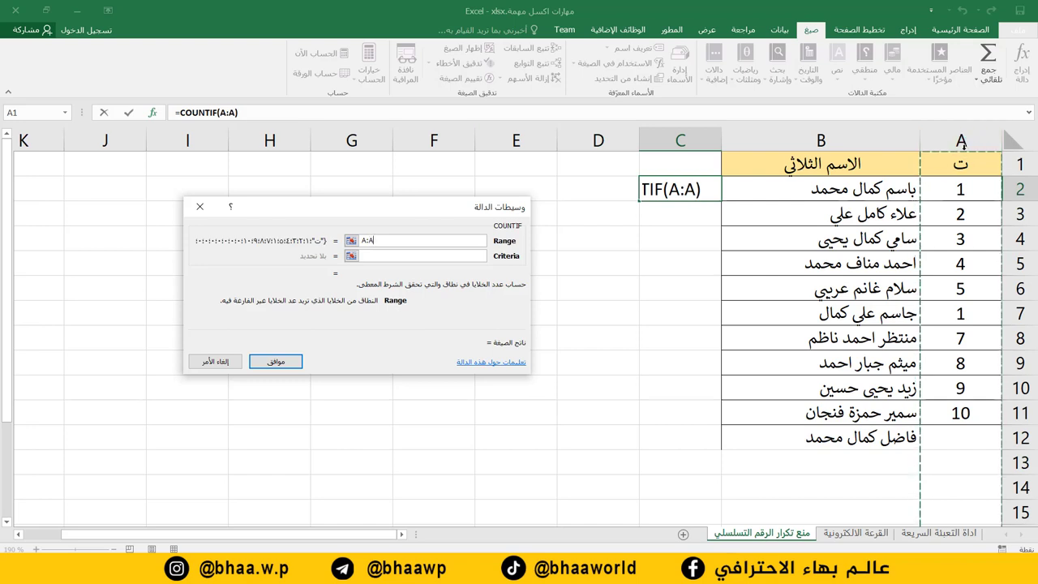
{"action": "left_click", "coordinate": [386, 257]}
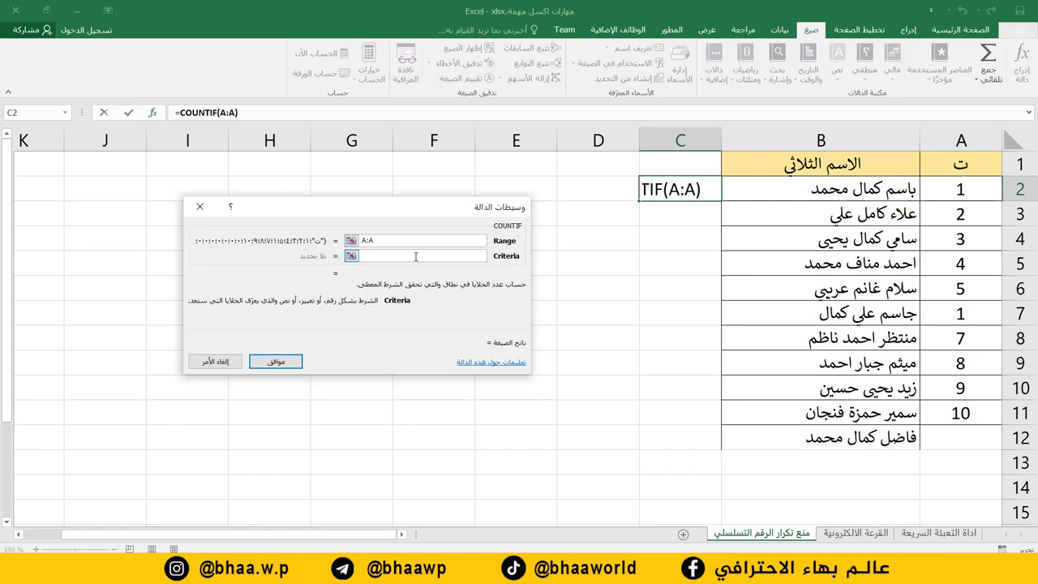
{"action": "left_click", "coordinate": [960, 190]}
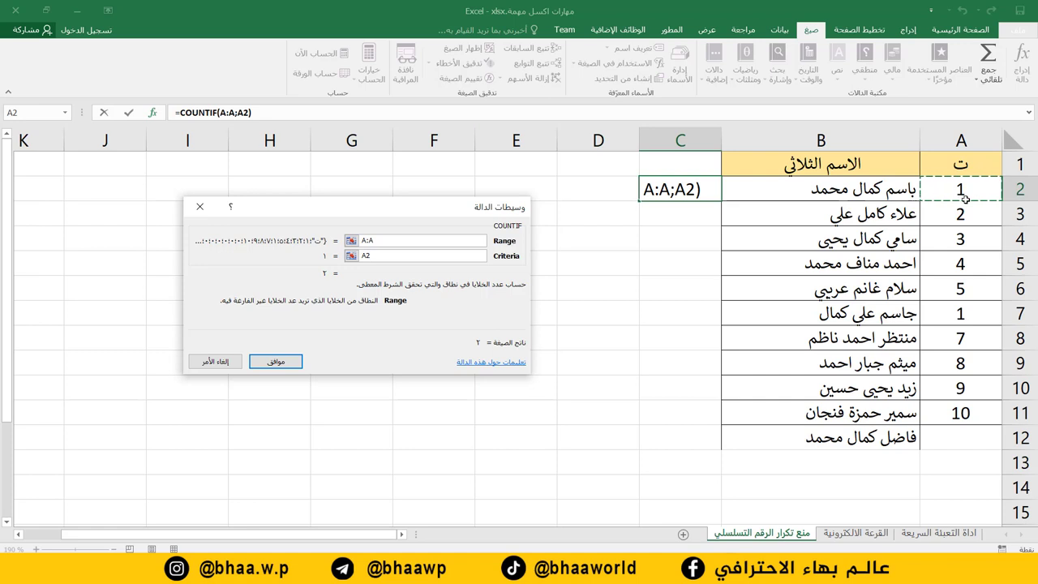
{"action": "left_click", "coordinate": [289, 363]}
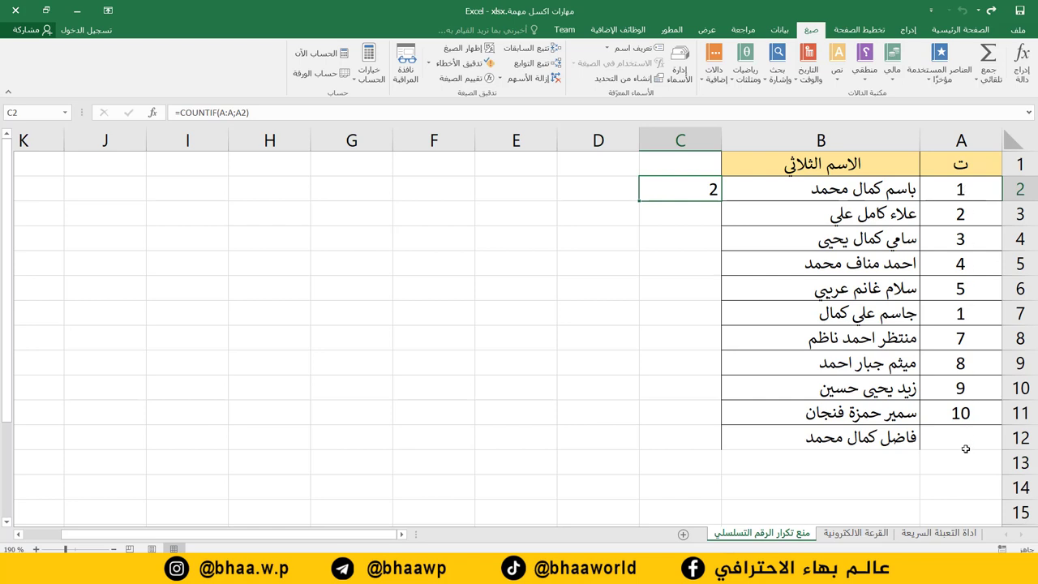
Enter serial 1 in the empty cell A12.
{"action": "left_click", "coordinate": [963, 194]}
{"action": "left_click", "coordinate": [955, 313]}
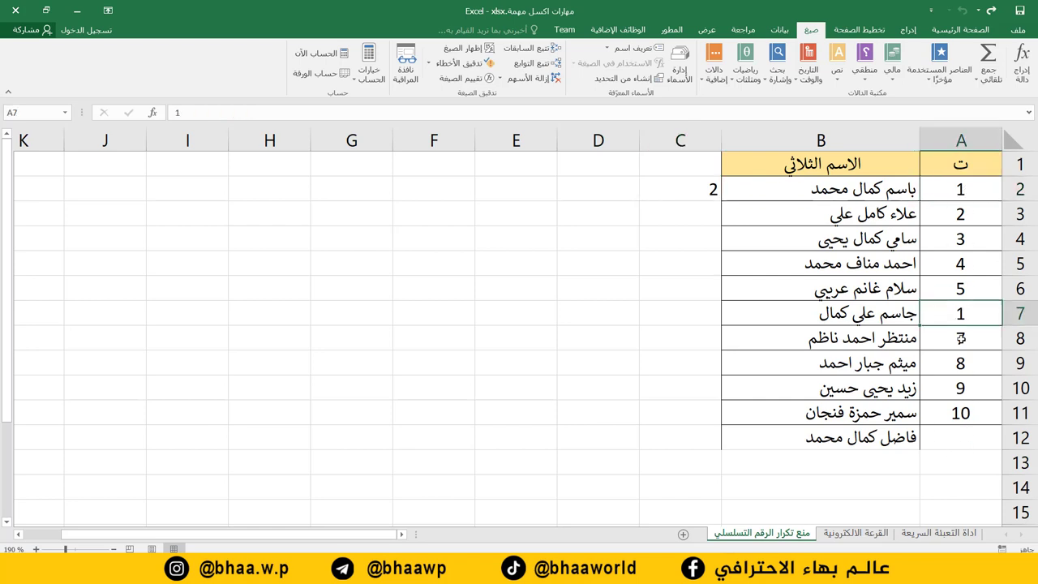
{"action": "left_click", "coordinate": [961, 438]}
{"action": "type", "text": "1"}
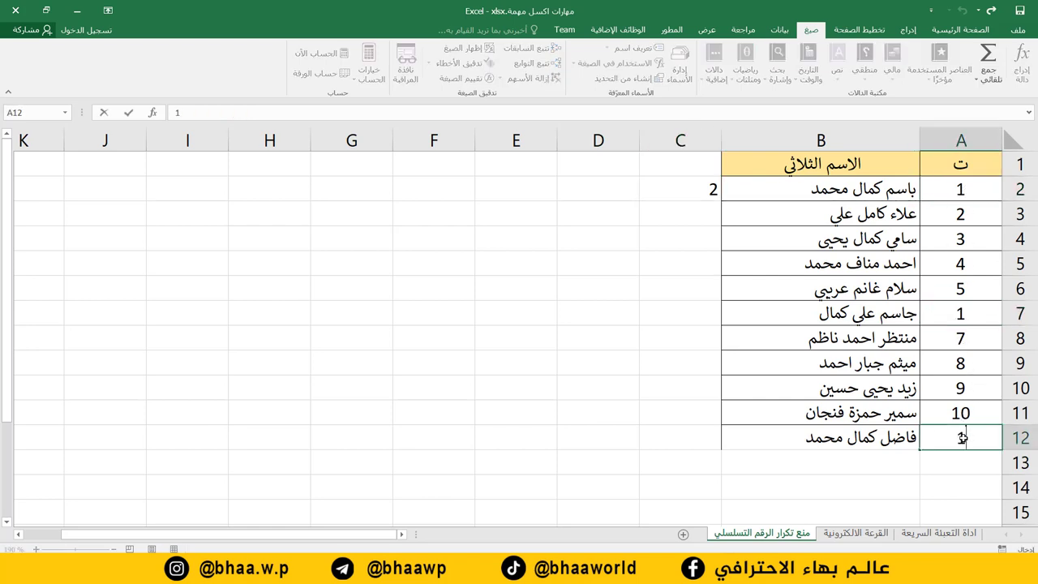
{"action": "key", "text": "Return"}
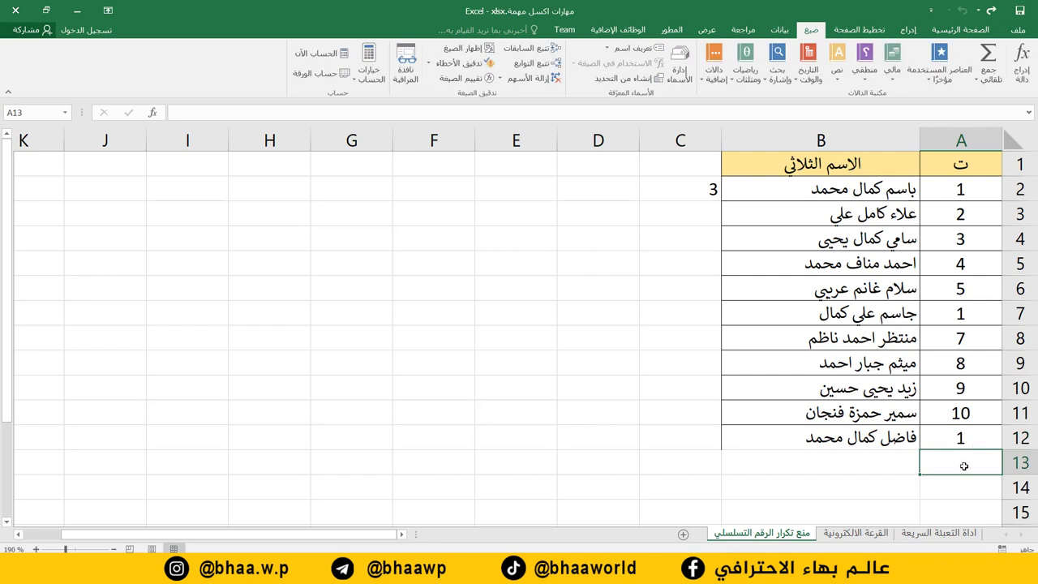
Change C2's formula to the uniqueness test =COUNTIF(A:A;A2)=1.
{"action": "left_click", "coordinate": [674, 194]}
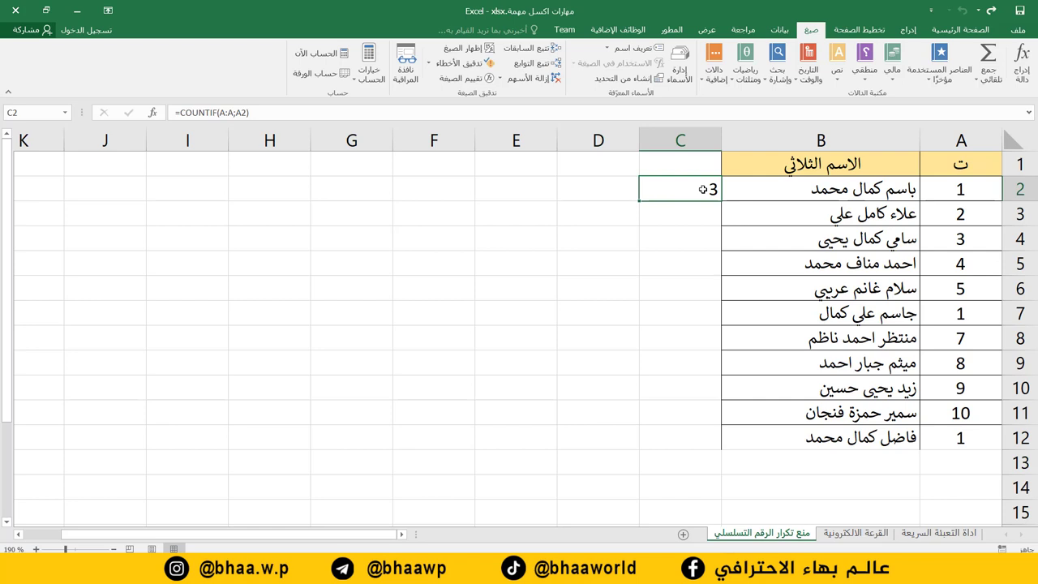
{"action": "left_click", "coordinate": [290, 112]}
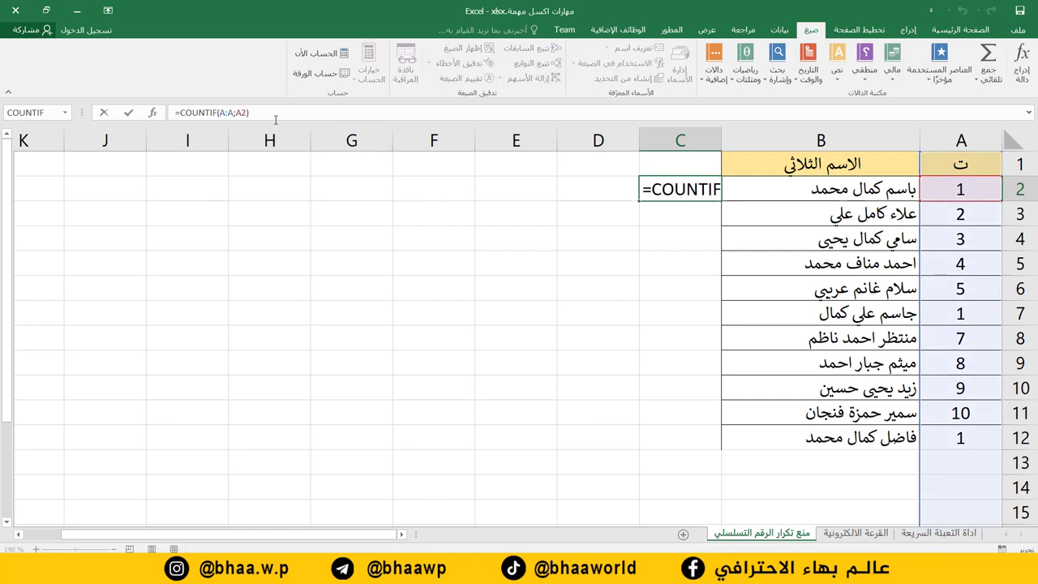
{"action": "type", "text": "="}
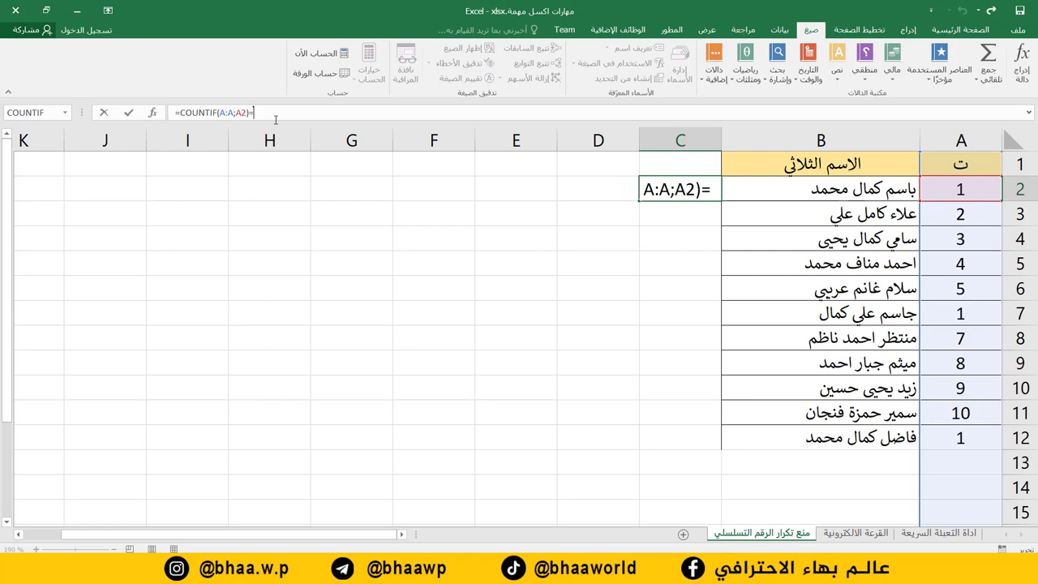
{"action": "type", "text": "1"}
{"action": "key", "text": "Return"}
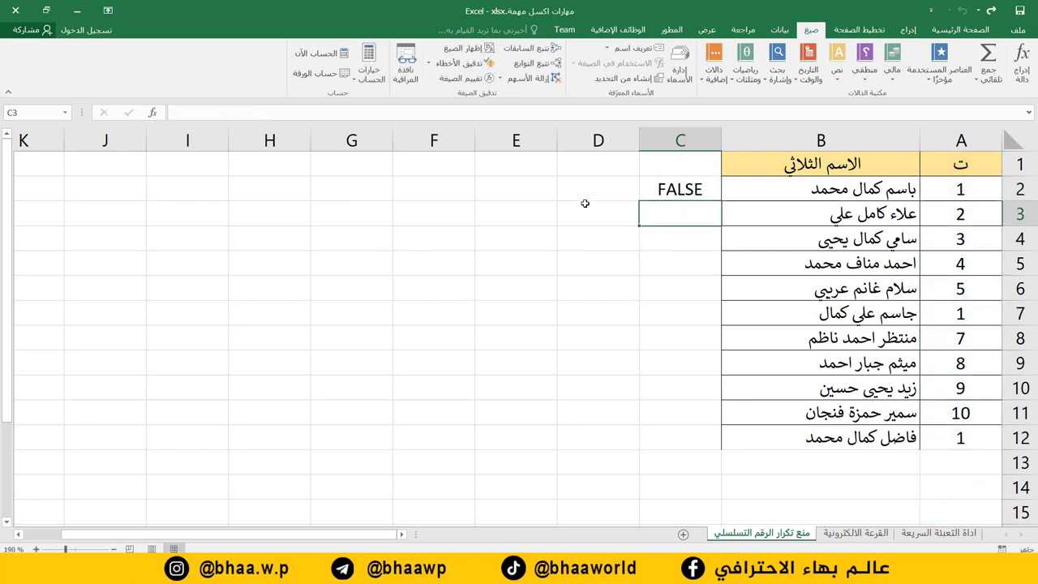
{"action": "left_click", "coordinate": [669, 189]}
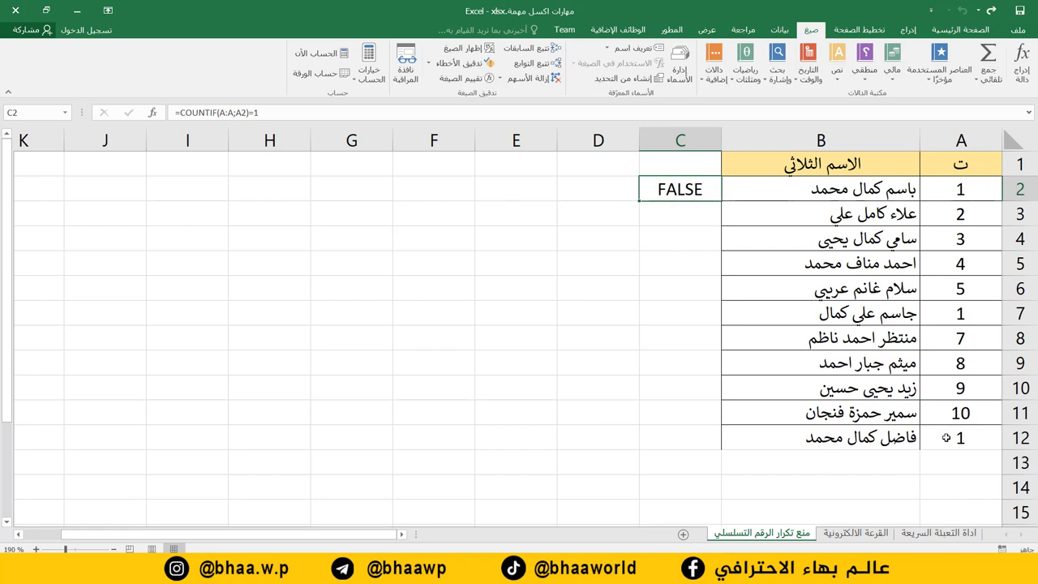
Change the serial in A12 to 11 and the duplicate in A7 to 6.
{"action": "left_click", "coordinate": [960, 439]}
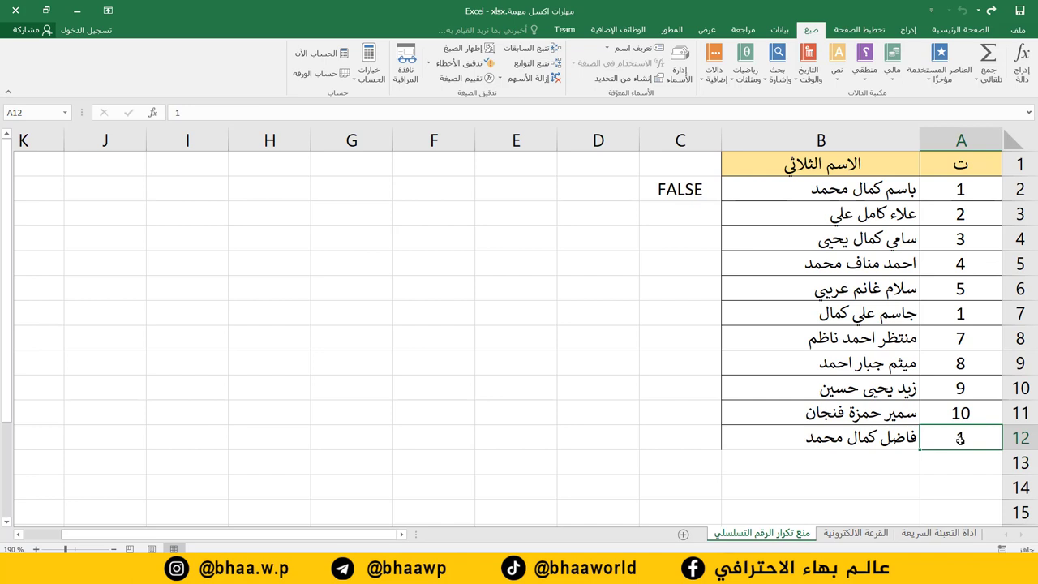
{"action": "type", "text": "11"}
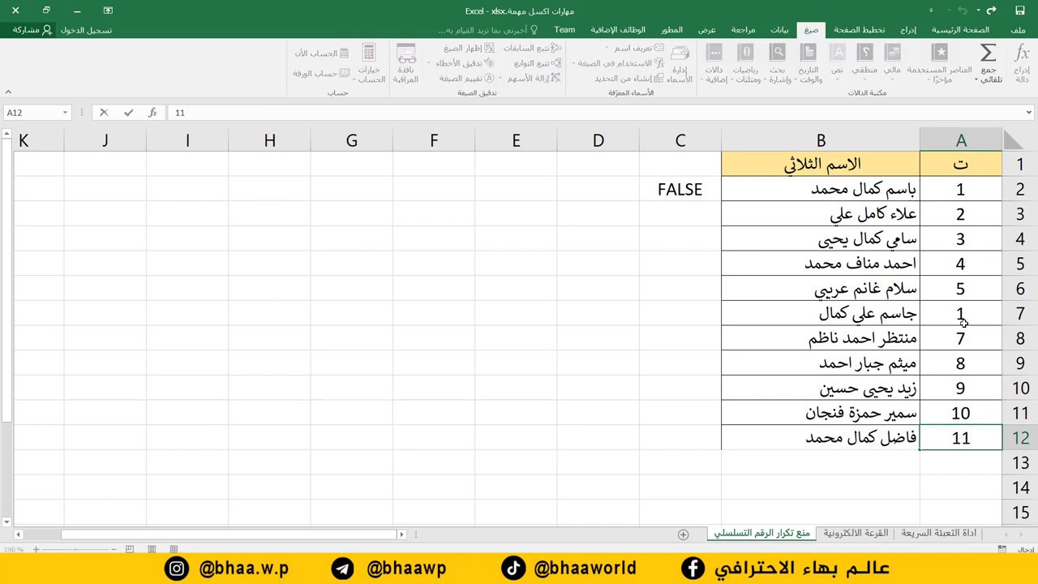
{"action": "left_click", "coordinate": [962, 321]}
{"action": "type", "text": "6"}
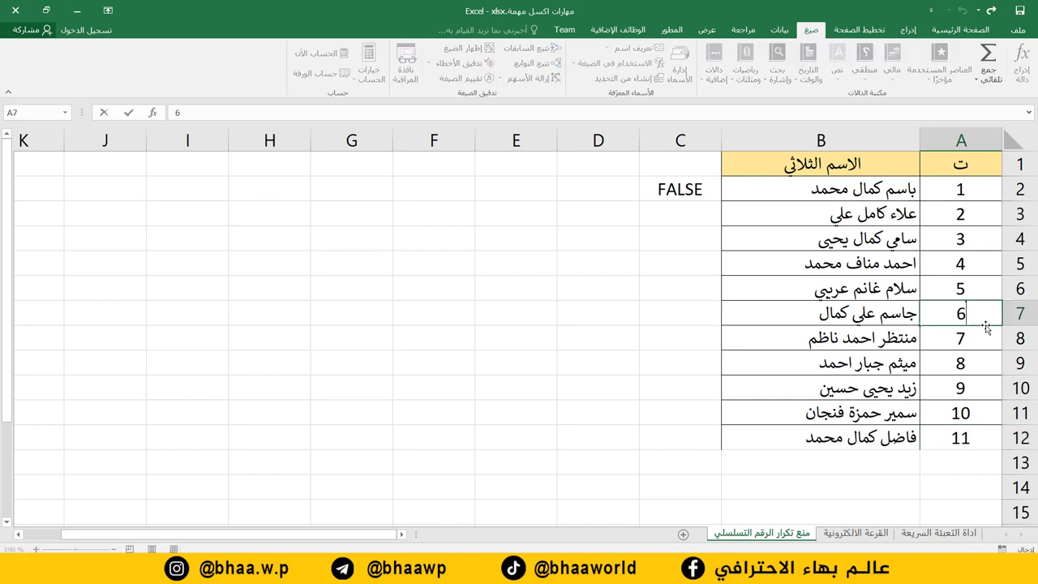
{"action": "key", "text": "Return"}
Confirm C2 shows TRUE and select its formula text in the formula bar.
{"action": "left_click", "coordinate": [673, 180]}
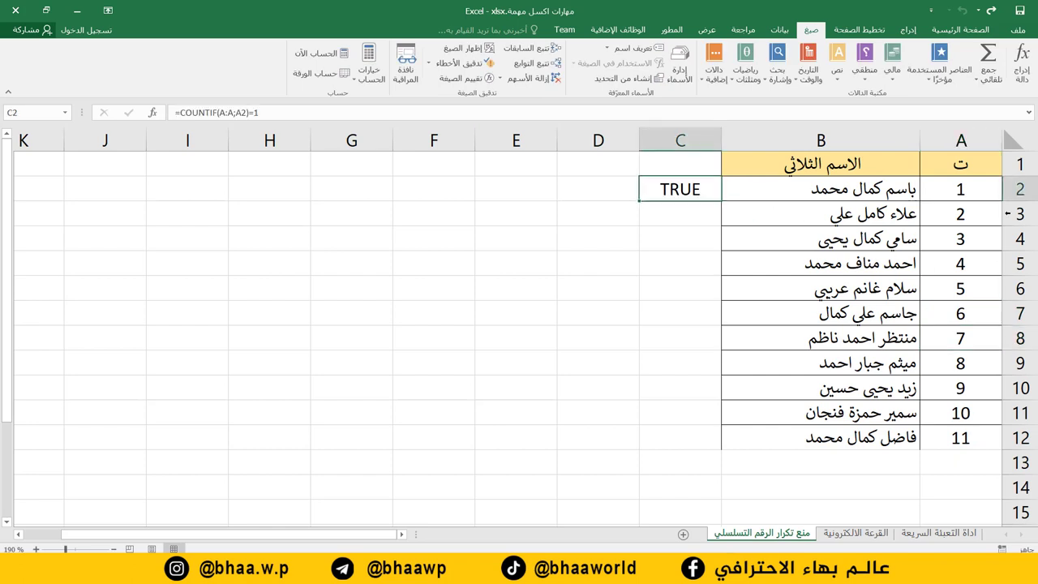
{"action": "left_click", "coordinate": [947, 188]}
{"action": "left_click", "coordinate": [689, 181]}
{"action": "left_click_drag", "start_coordinate": [276, 112], "coordinate": [167, 115]}
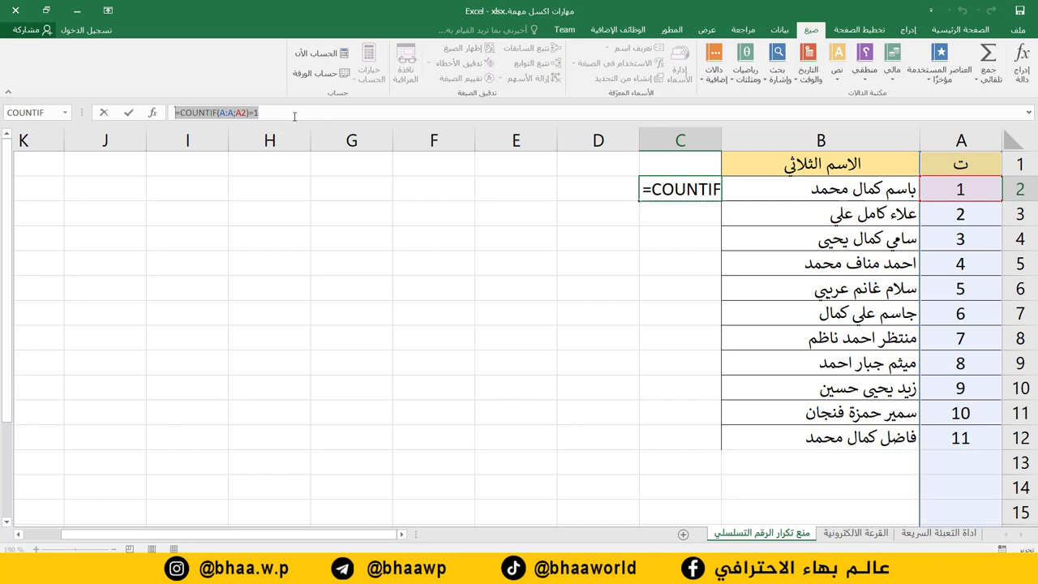
Cut the =COUNTIF(A:A;A2)=1 formula out of C2, leaving the cell empty.
{"action": "right_click", "coordinate": [197, 113]}
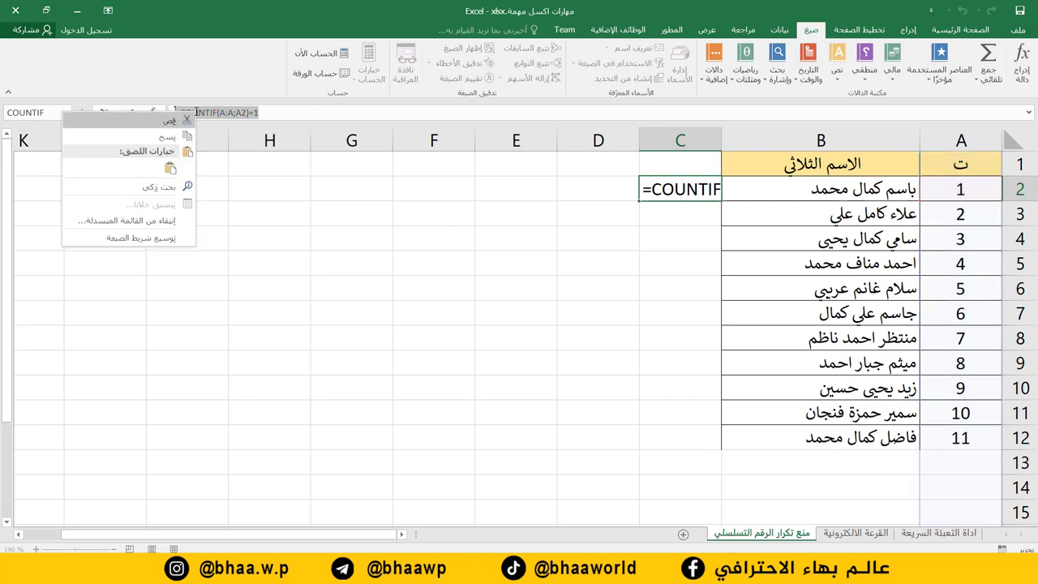
{"action": "left_click", "coordinate": [168, 121]}
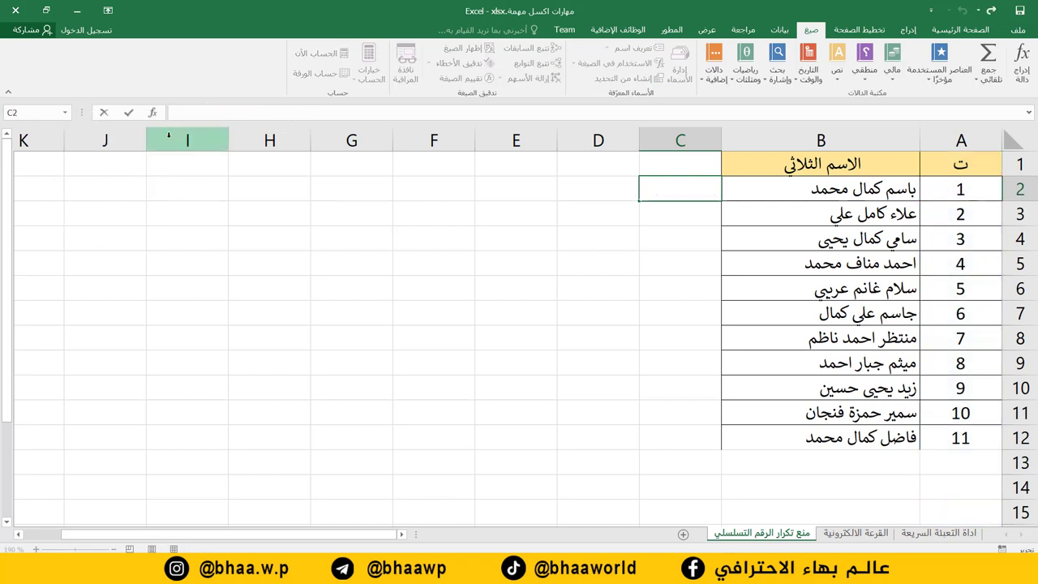
{"action": "key", "text": "Return"}
{"action": "left_click", "coordinate": [435, 407]}
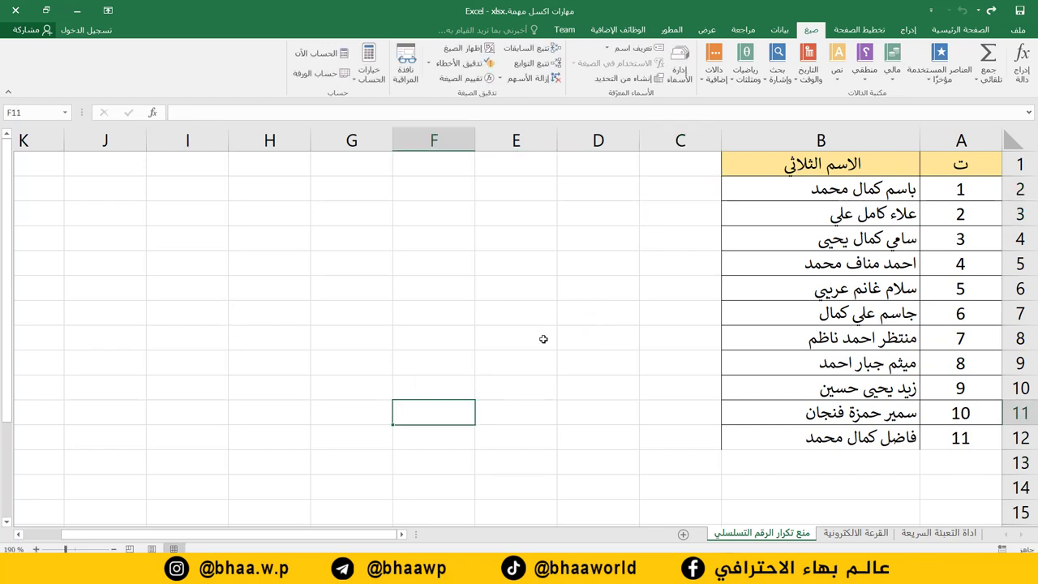
Select the serial column from A2 down to the sheet's last row.
{"action": "left_click", "coordinate": [973, 189]}
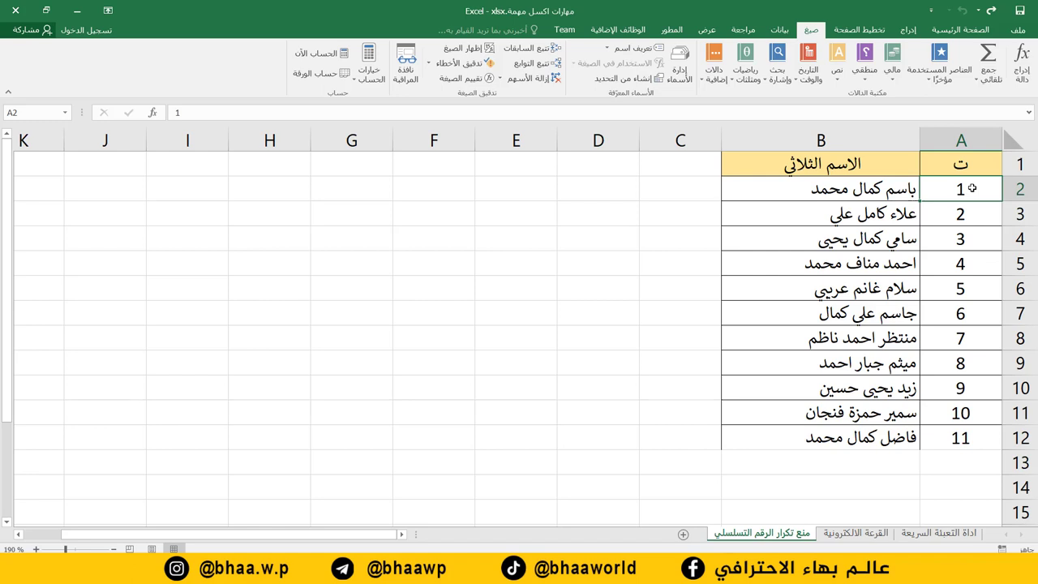
{"action": "key", "text": "ctrl+shift+Down"}
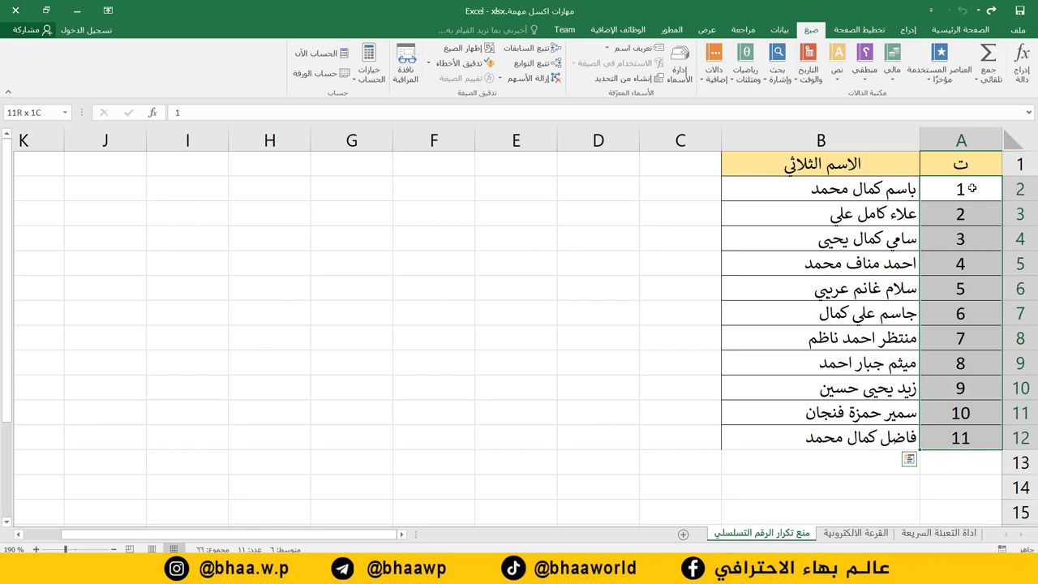
{"action": "key", "text": "ctrl+shift+Down"}
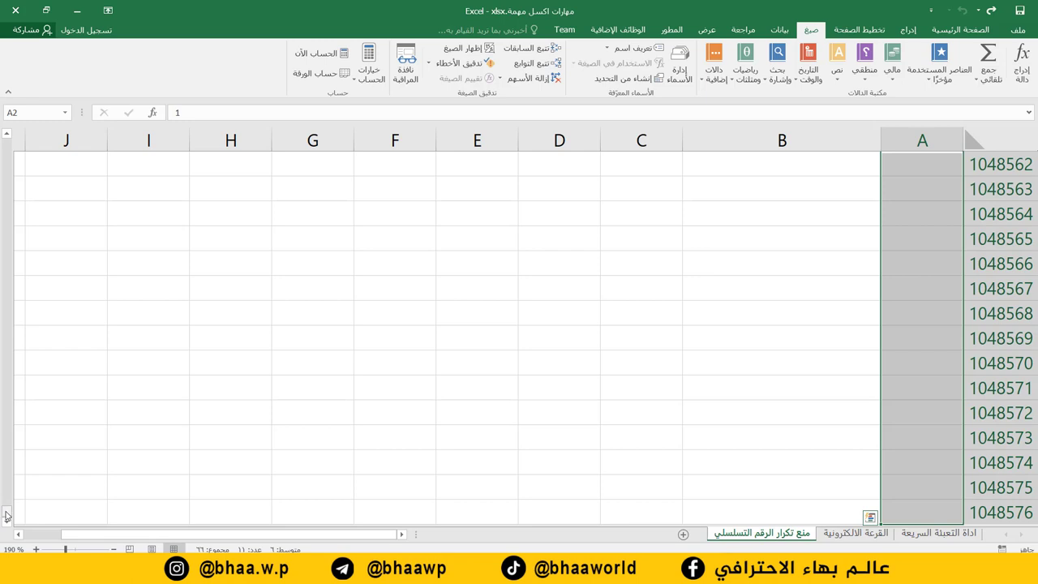
{"action": "left_click_drag", "start_coordinate": [5, 512], "coordinate": [12, 133]}
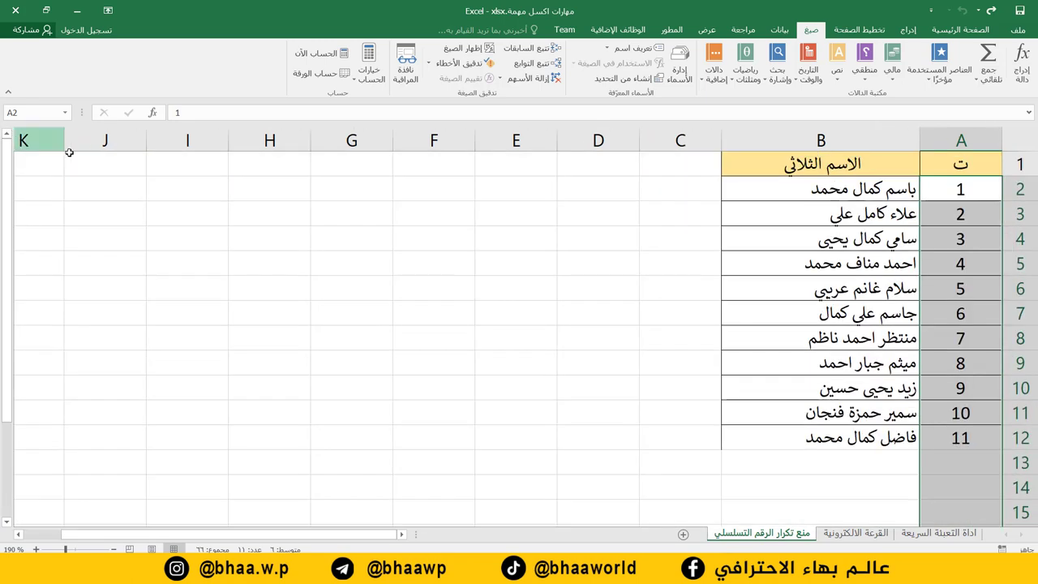
Set a Custom data validation rule using the pasted formula =COUNTIF(A:A;A2)=1.
{"action": "left_click", "coordinate": [776, 30]}
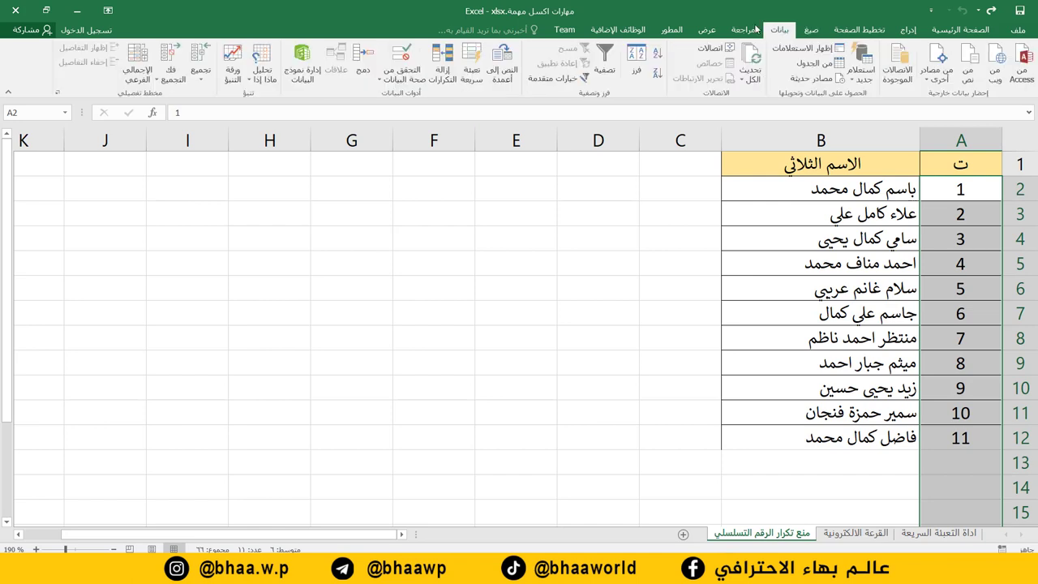
{"action": "left_click", "coordinate": [399, 81]}
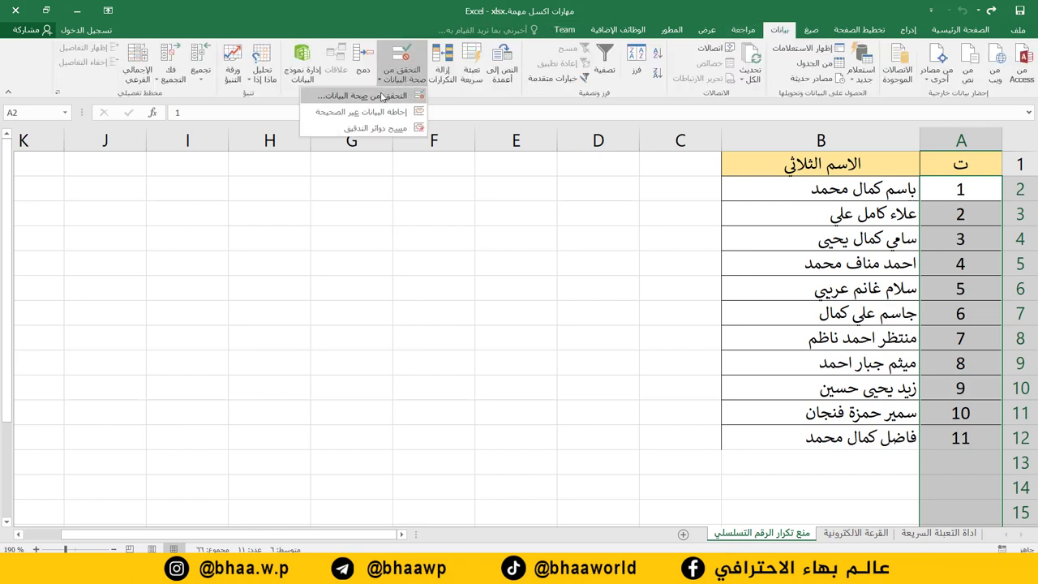
{"action": "left_click", "coordinate": [382, 97]}
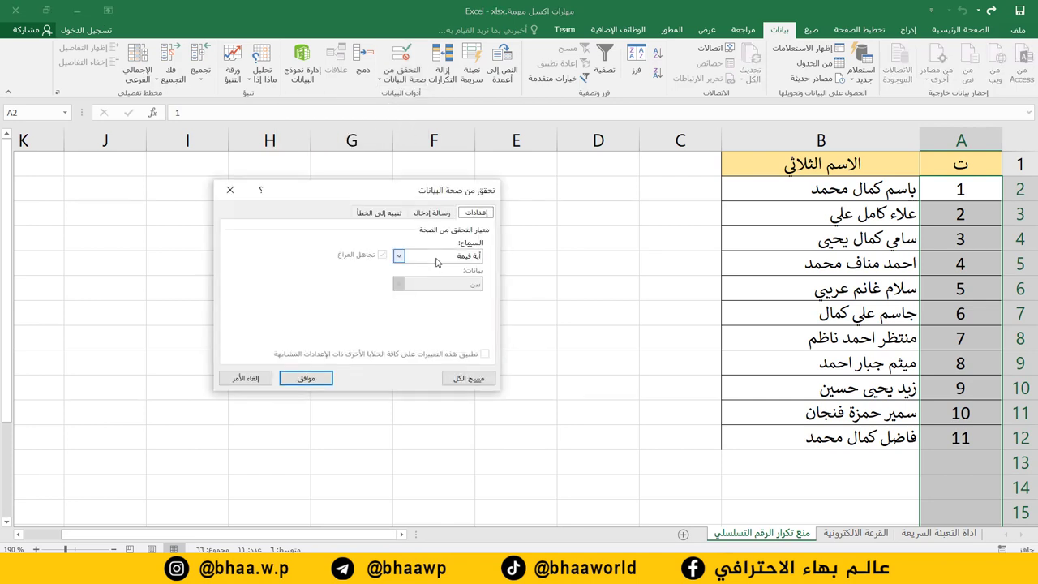
{"action": "left_click", "coordinate": [404, 258]}
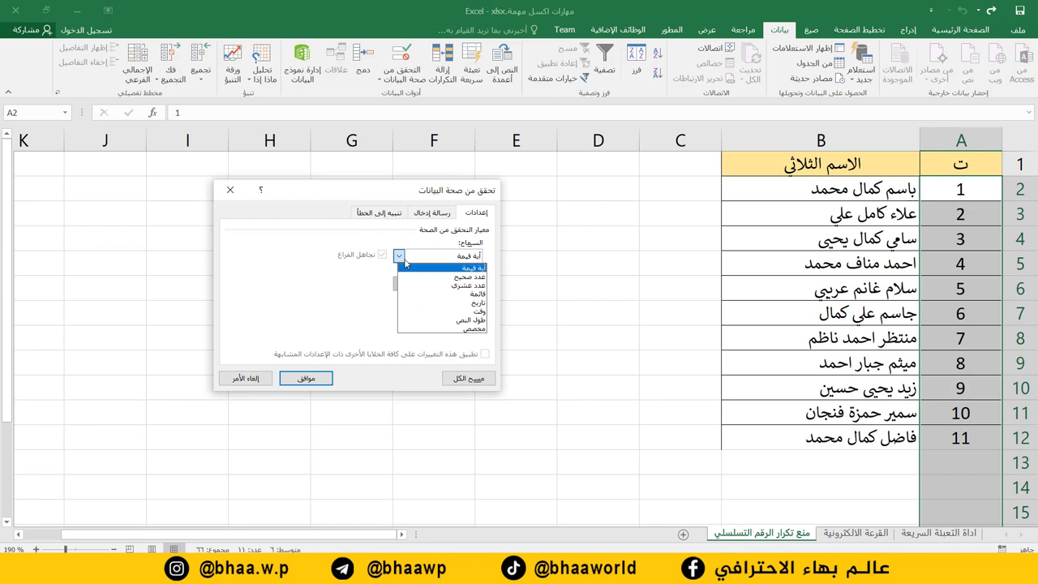
{"action": "left_click", "coordinate": [462, 329]}
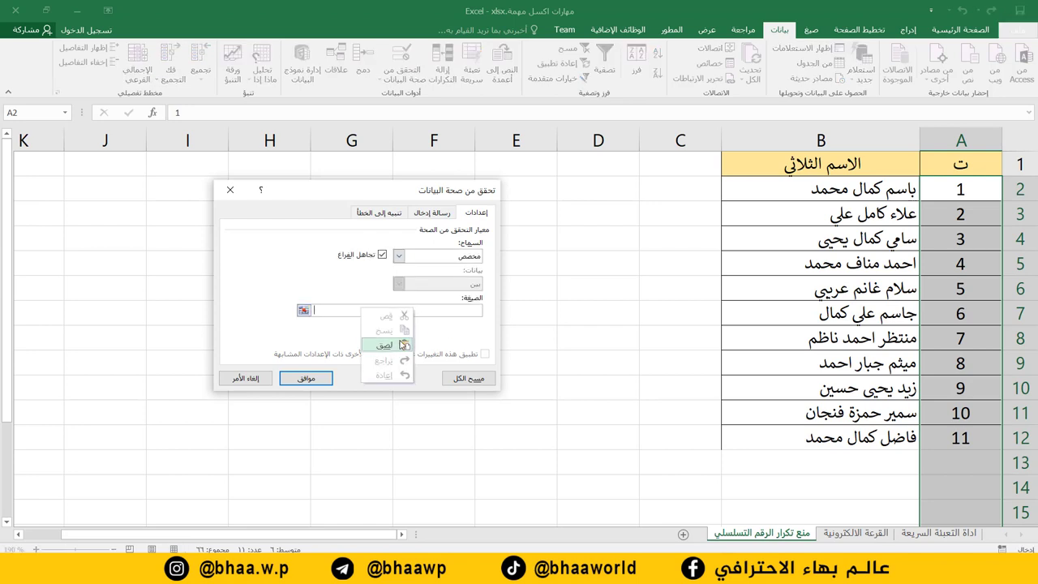
{"action": "right_click", "coordinate": [321, 309]}
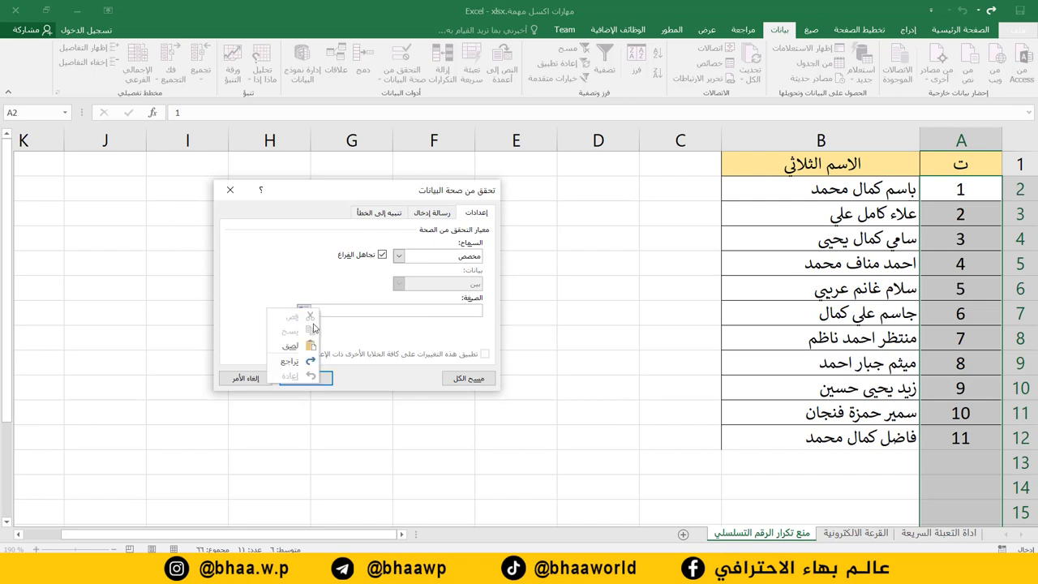
{"action": "left_click", "coordinate": [292, 346]}
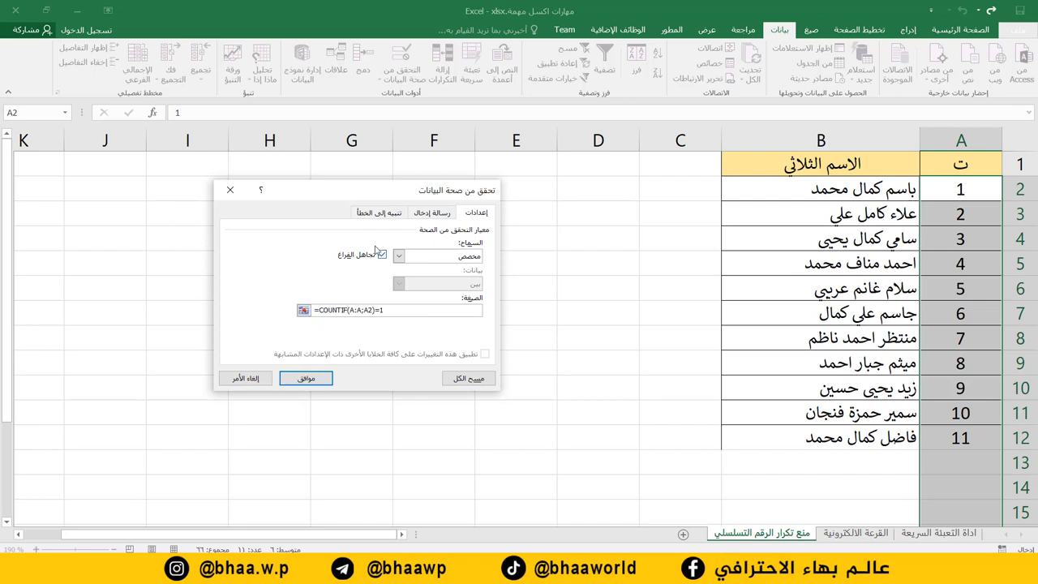
Write the error alert message التسلسل مكرر for duplicate serials.
{"action": "left_click", "coordinate": [386, 212]}
{"action": "left_click", "coordinate": [297, 321]}
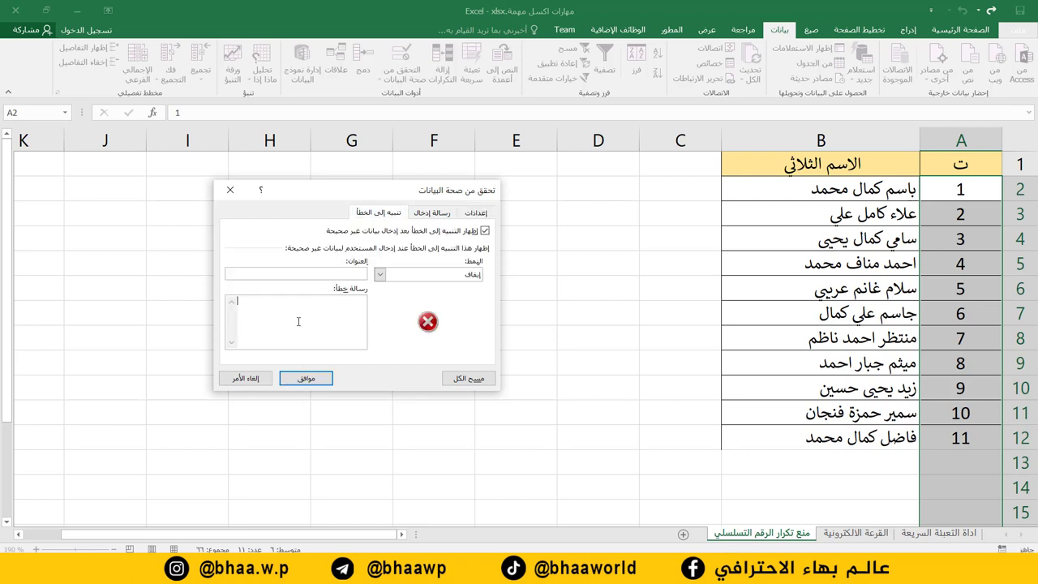
{"action": "type", "text": "الرقم مكرر"}
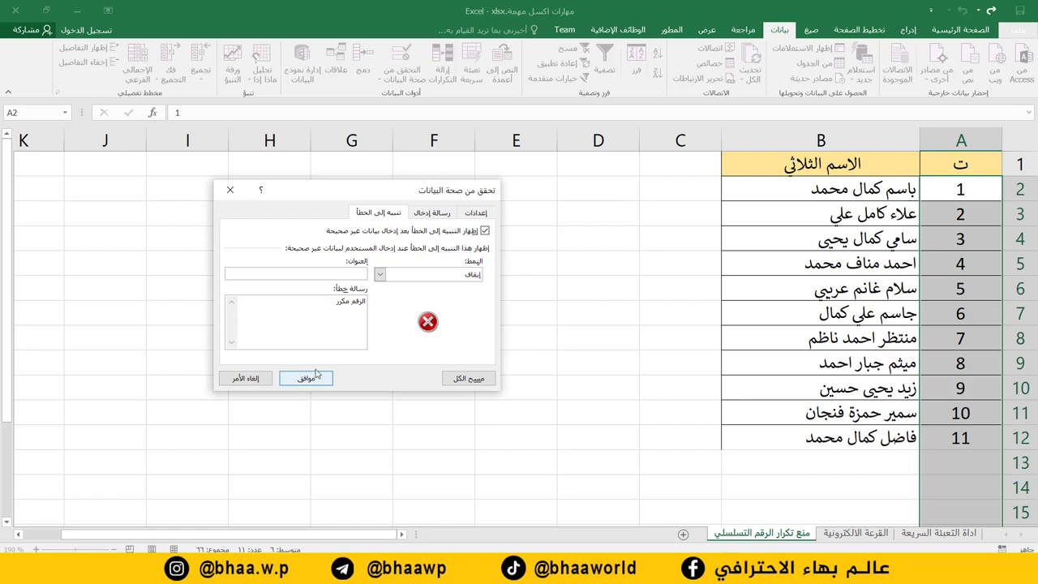
{"action": "double_click", "coordinate": [357, 303]}
{"action": "type", "text": "التسلسل"}
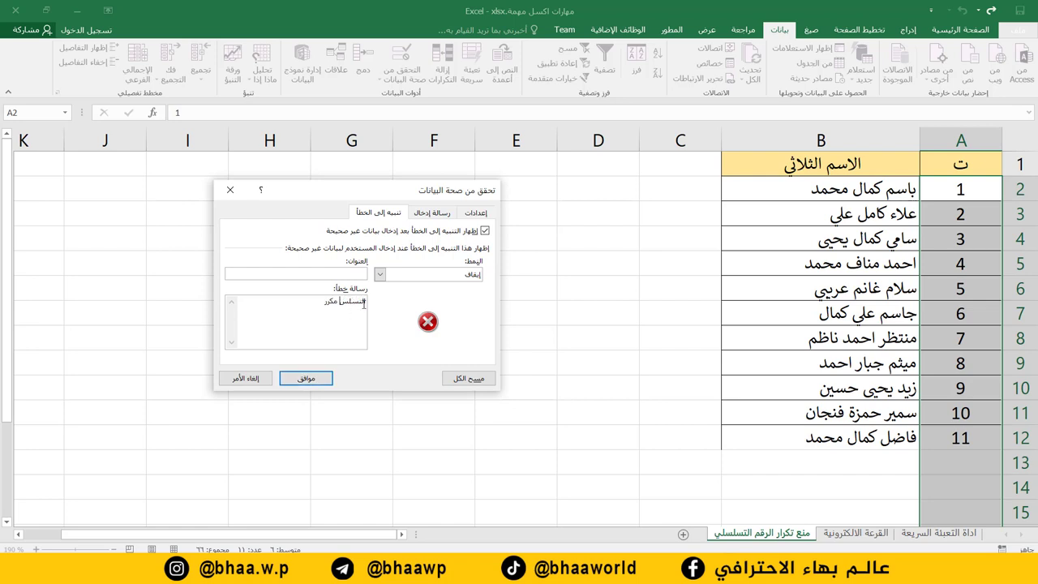
Apply the validation rule and type a new person's full name in B13.
{"action": "left_click", "coordinate": [307, 379]}
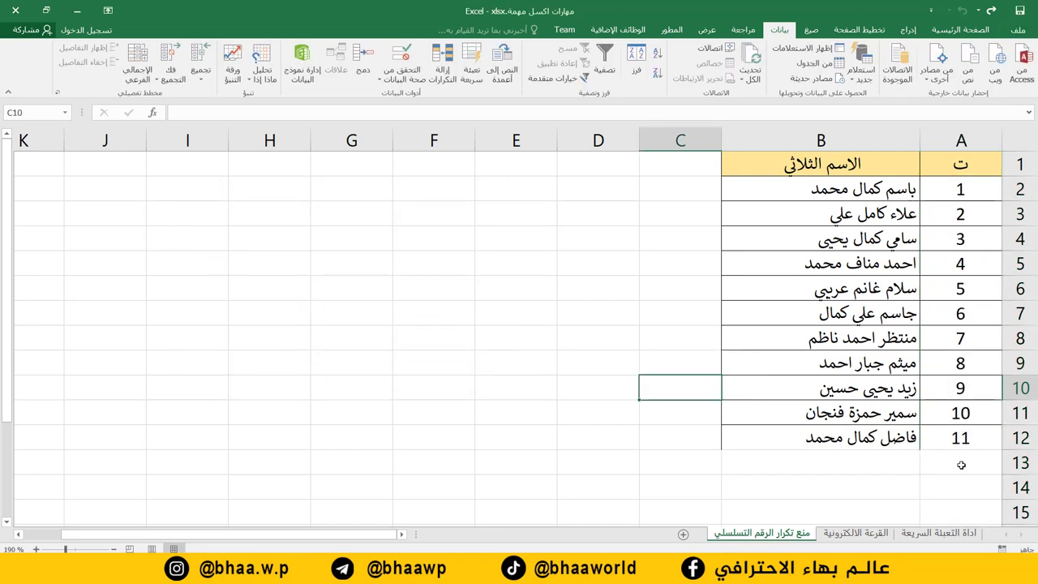
{"action": "left_click", "coordinate": [962, 466]}
{"action": "left_click", "coordinate": [883, 459]}
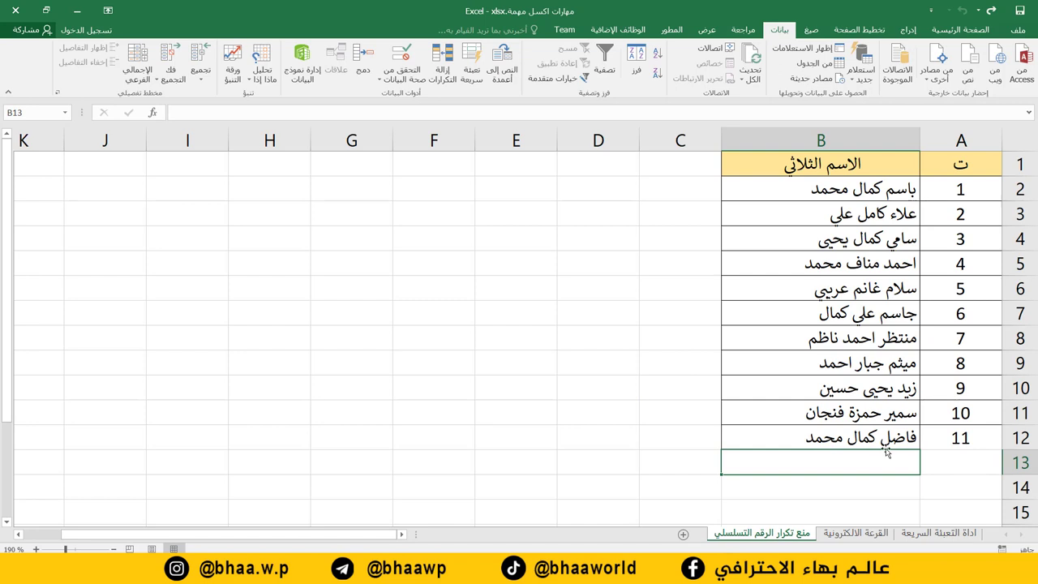
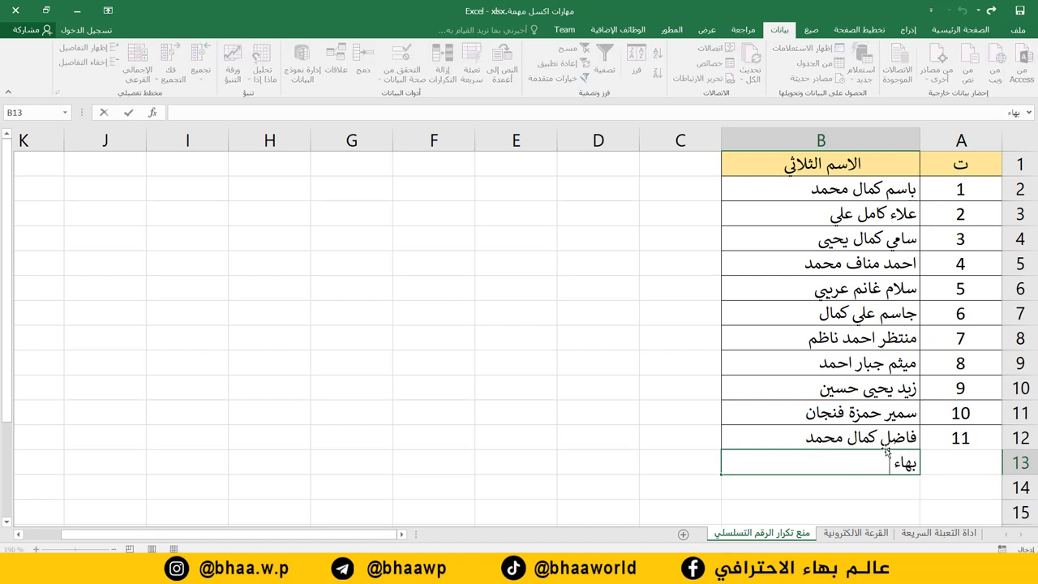
{"action": "left_click", "coordinate": [960, 465]}
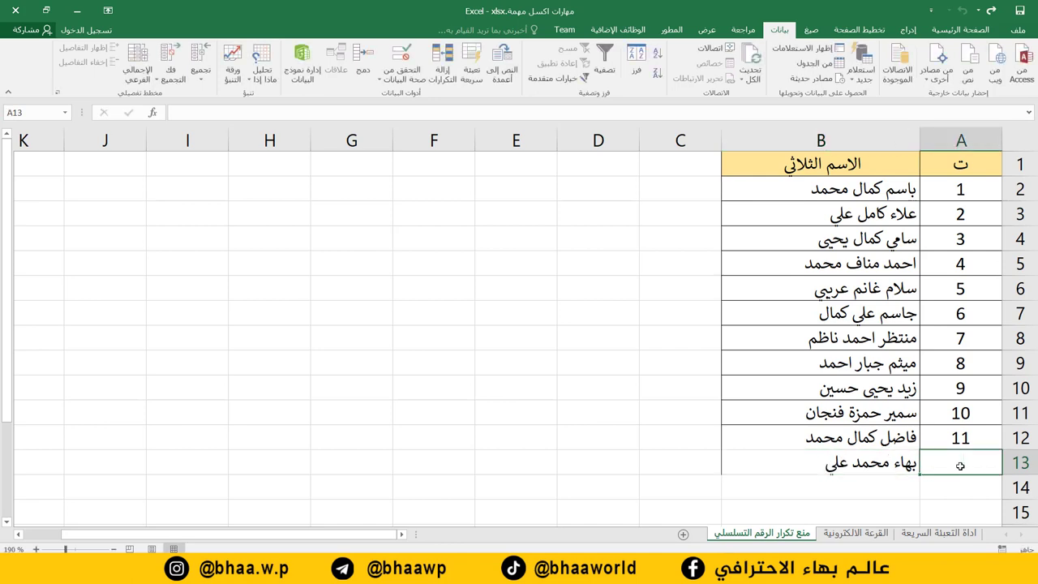
Try serials 10 and 11 in A13, both rejected as duplicates, then enter accepted serial 12.
{"action": "type", "text": "10"}
{"action": "key", "text": "Return"}
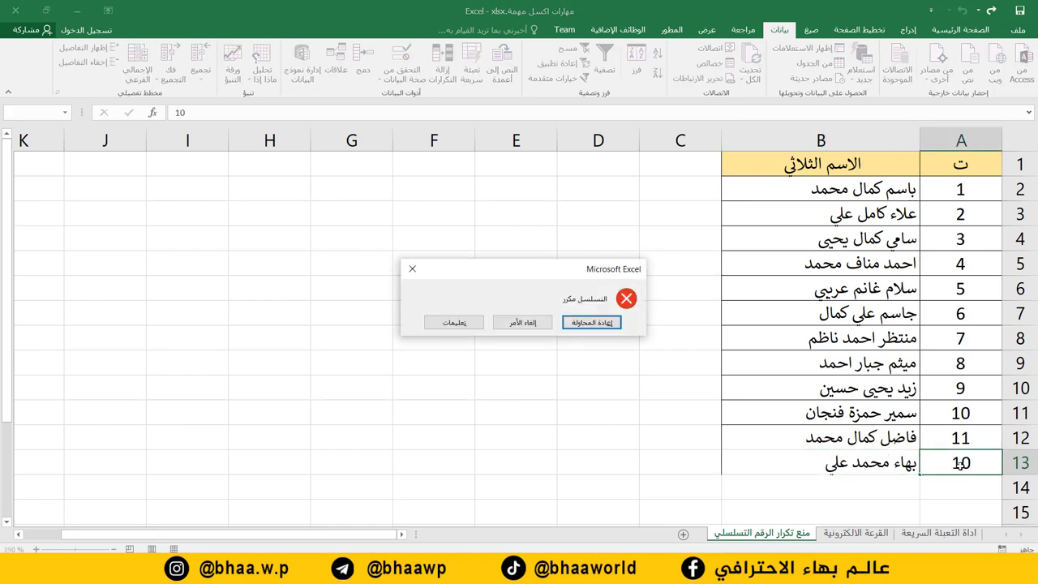
{"action": "key", "text": "Return"}
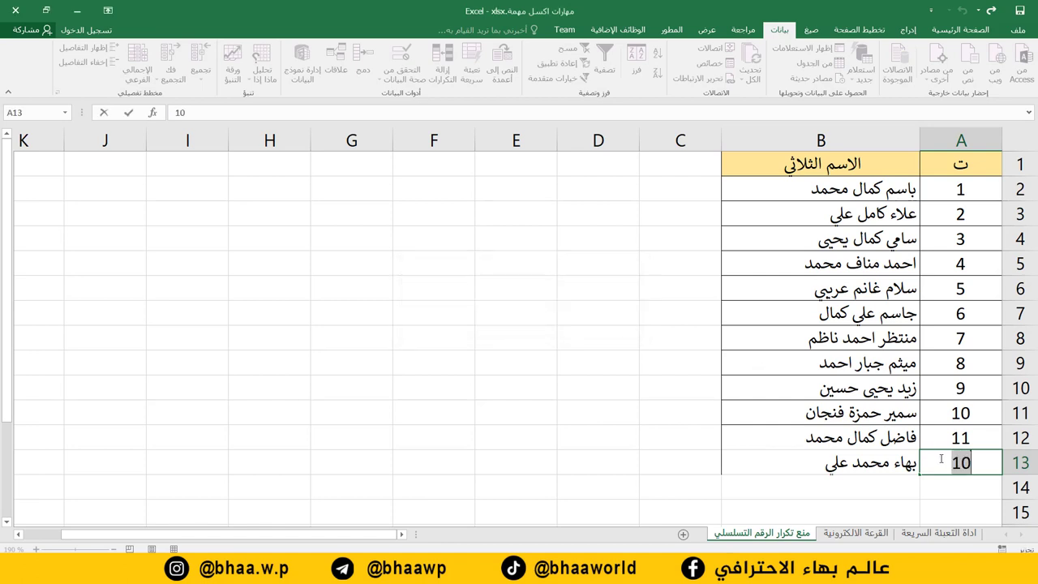
{"action": "type", "text": "11"}
{"action": "key", "text": "Return"}
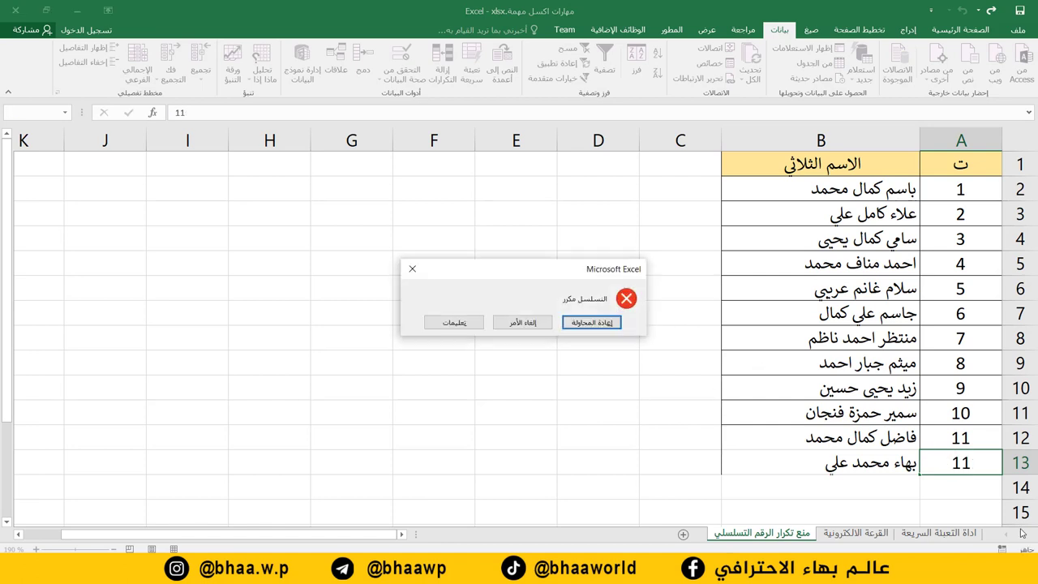
{"action": "left_click", "coordinate": [589, 322]}
{"action": "type", "text": "12"}
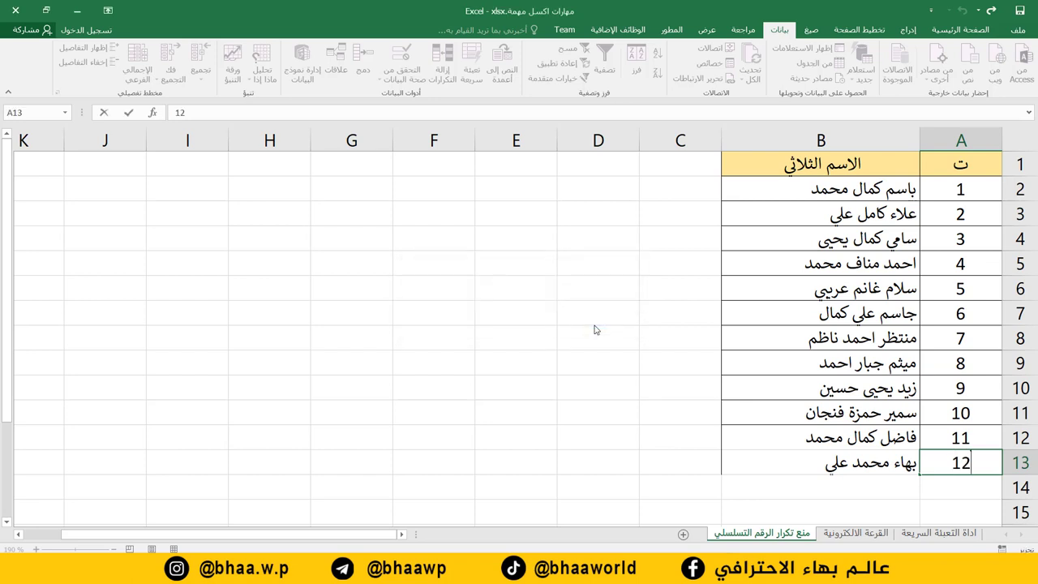
{"action": "key", "text": "Return"}
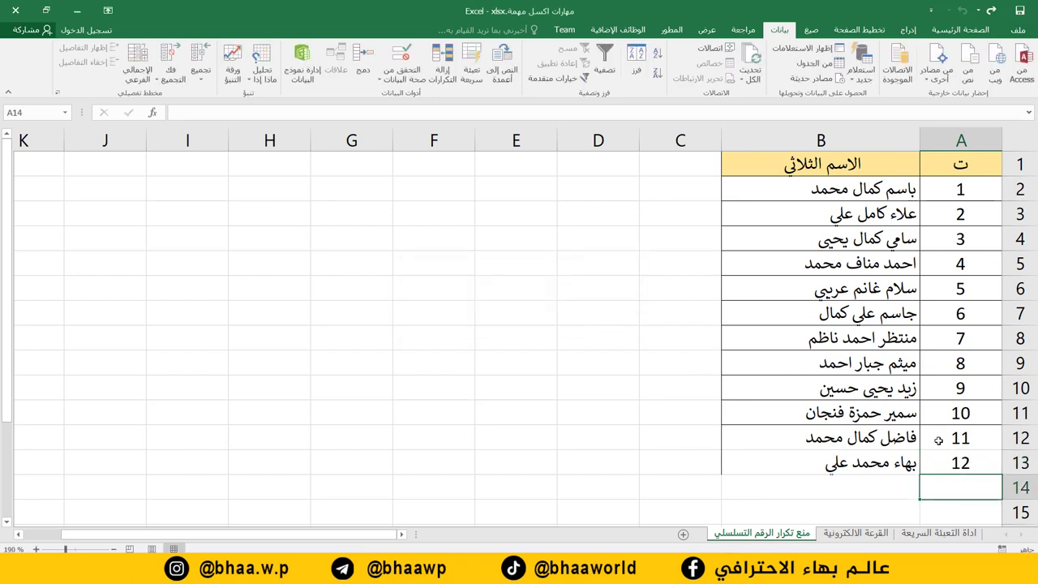
{"action": "left_click", "coordinate": [961, 460]}
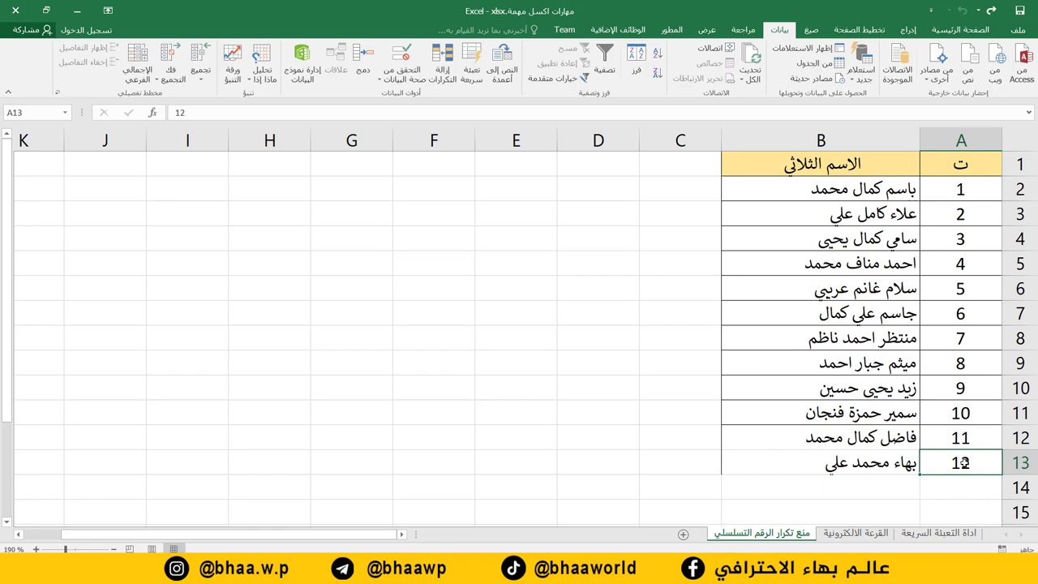